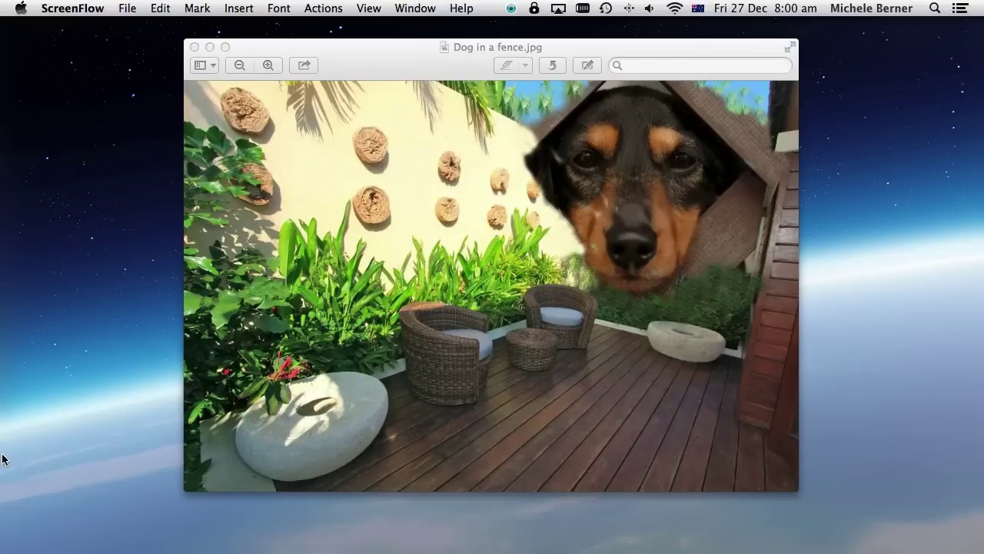
Step: Arrange the garden-terrace and dog-through-fence photo windows side by side in Pixlr Editor
mouse_move(559, 548)
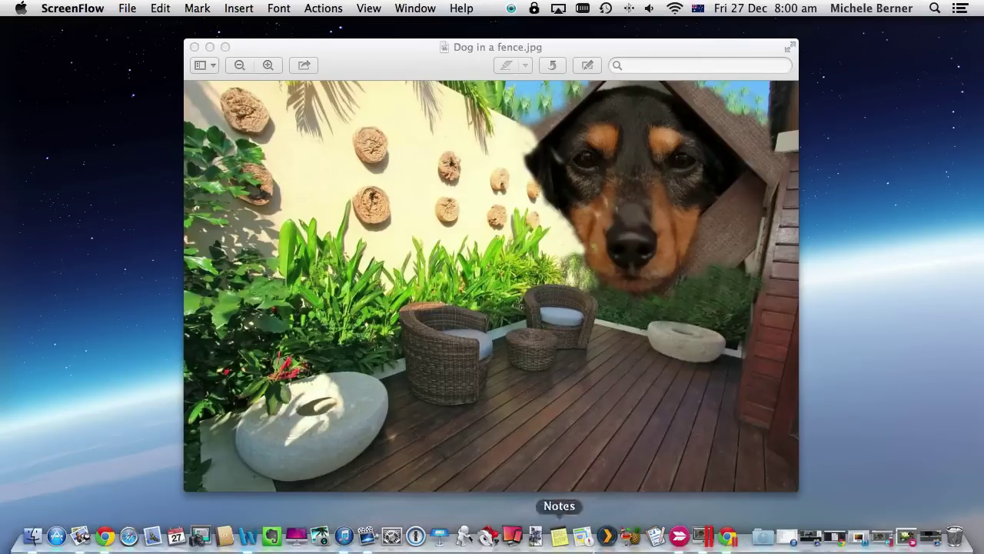
click(702, 536)
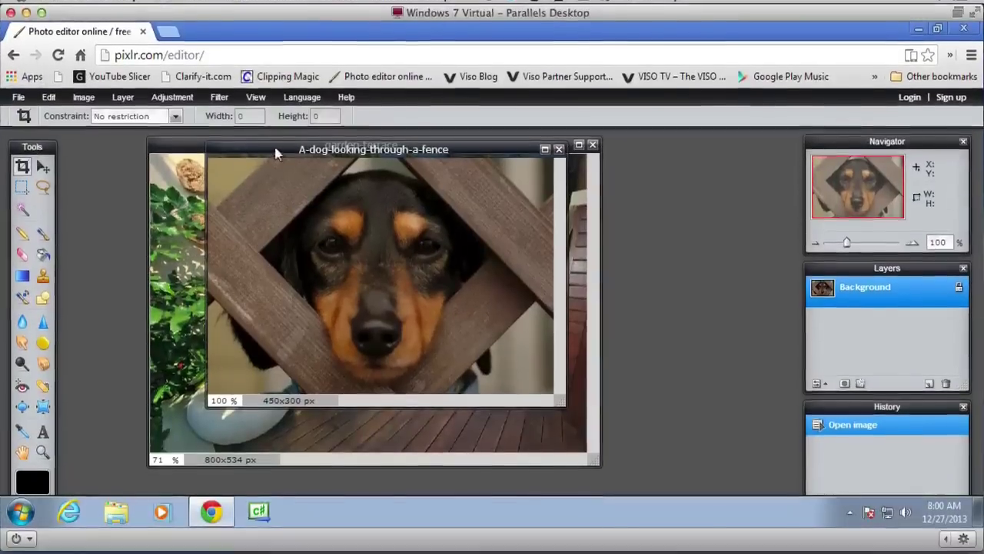
drag(276, 154, 514, 187)
drag(259, 132, 171, 124)
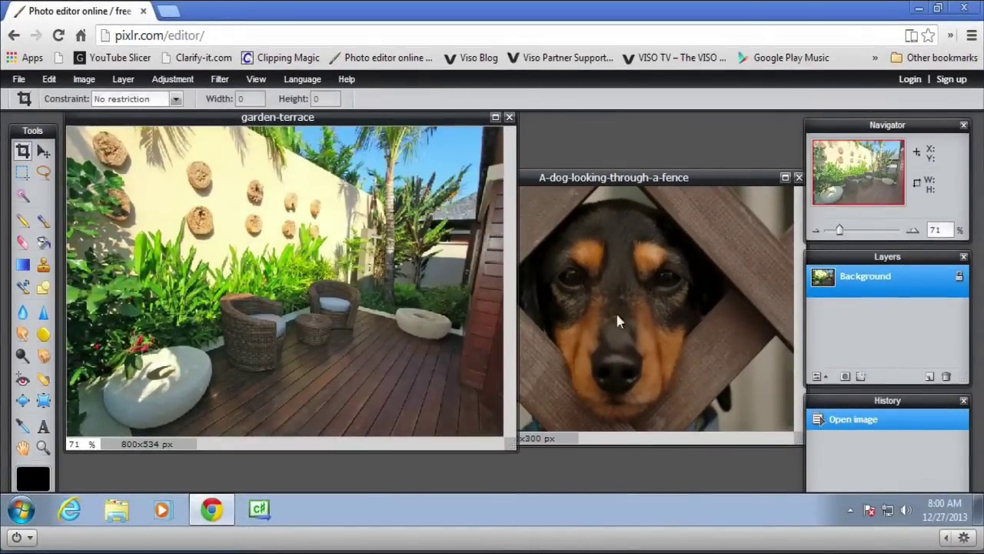
drag(711, 175, 694, 123)
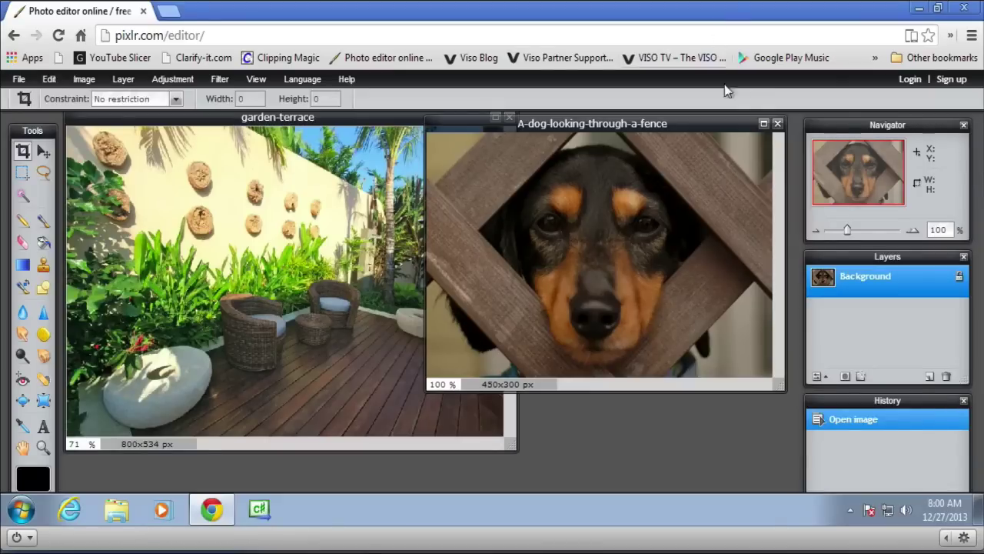
Step: Close both photos and start a new image named 'dog in fence' with height 534
click(777, 123)
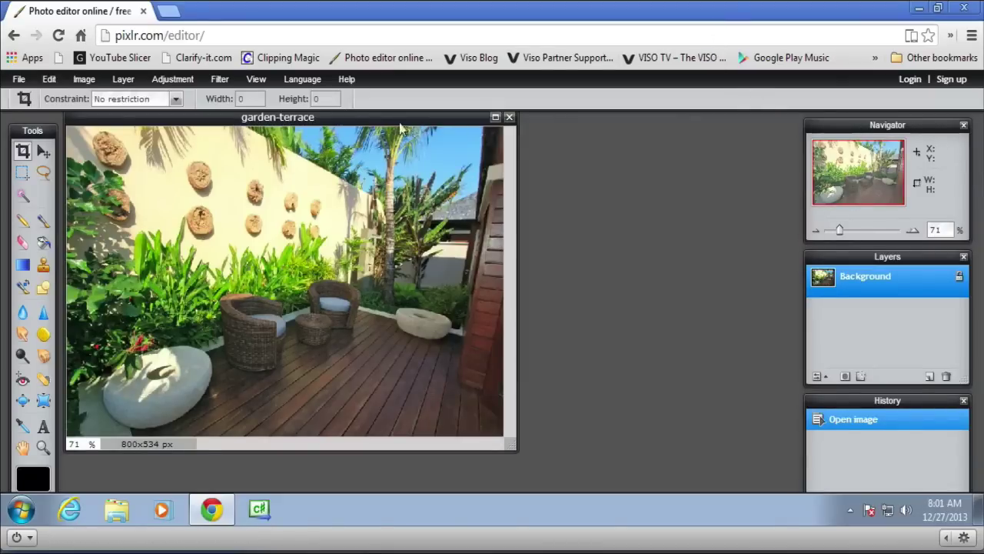
click(509, 119)
click(378, 223)
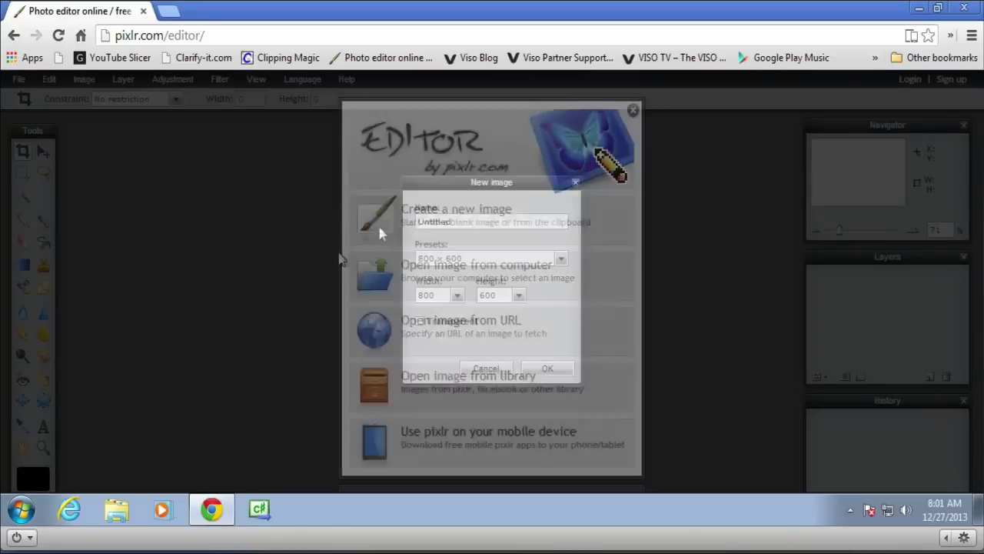
drag(453, 223, 345, 223)
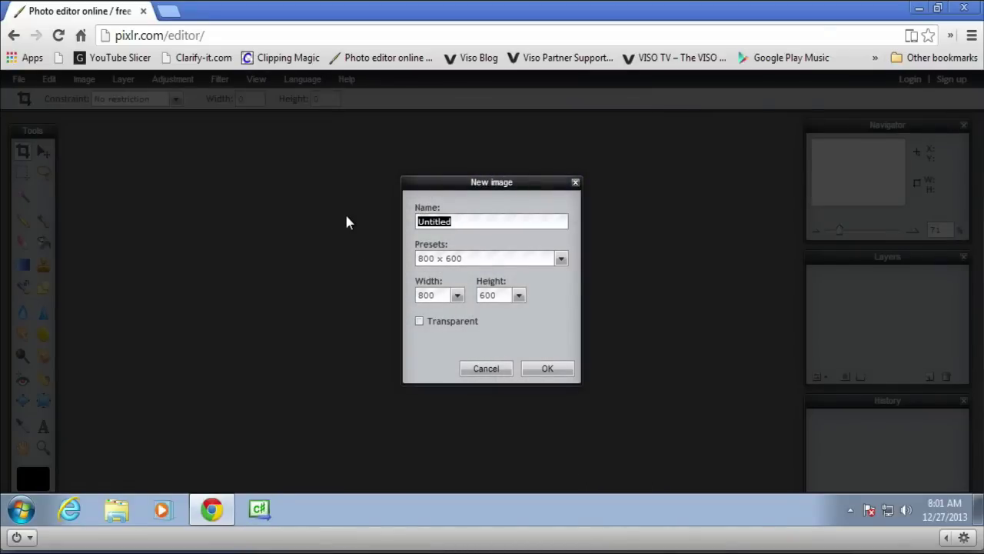
text(dog)
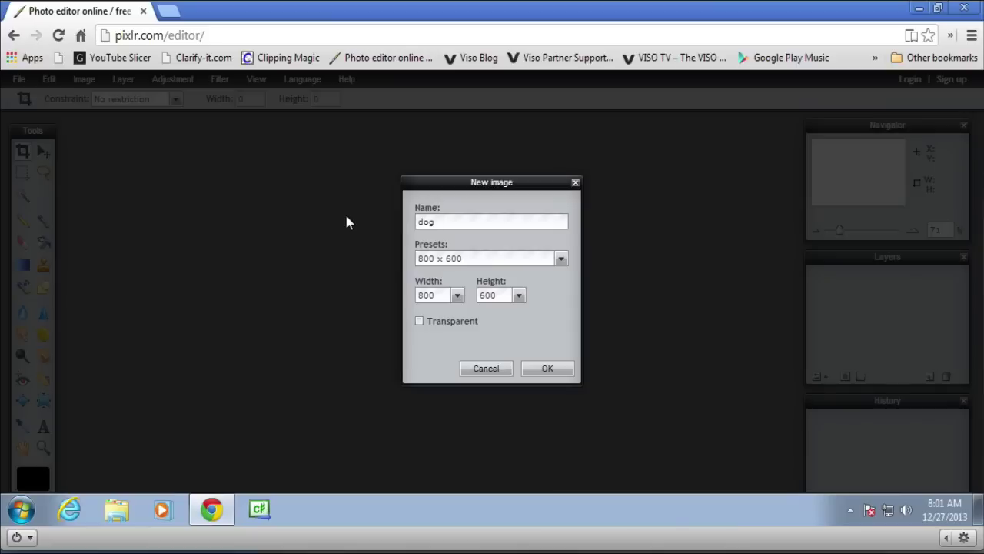
text( in fence)
click(521, 299)
click(487, 309)
text(534)
Step: Confirm the new canvas and add the garden-terrace photo to it as a layer
click(532, 370)
click(86, 84)
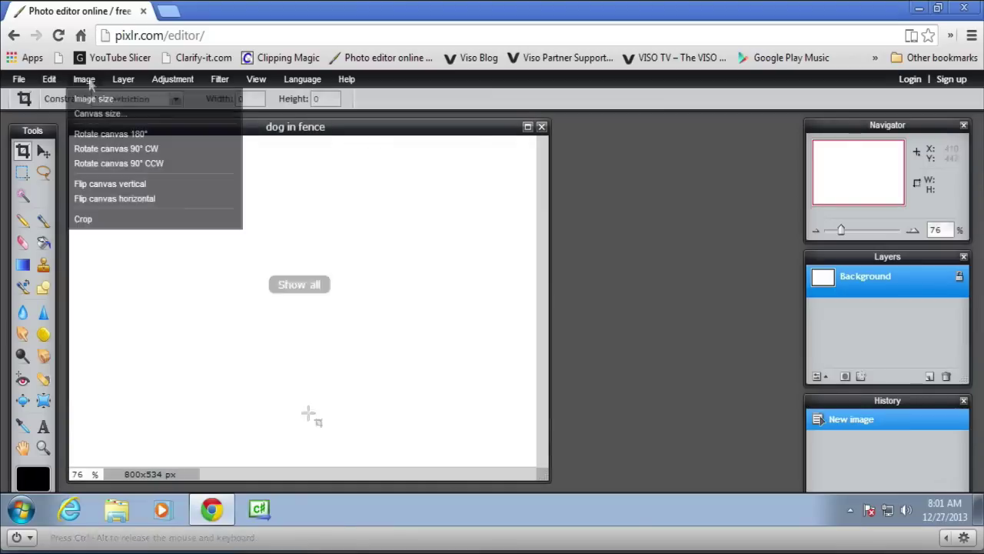
mouse_move(123, 78)
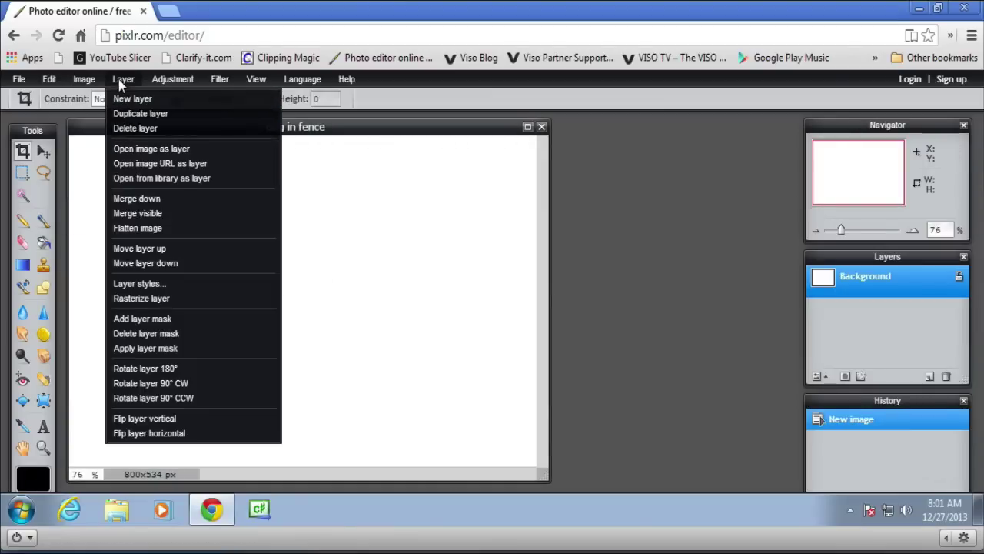
click(123, 149)
double_click(246, 148)
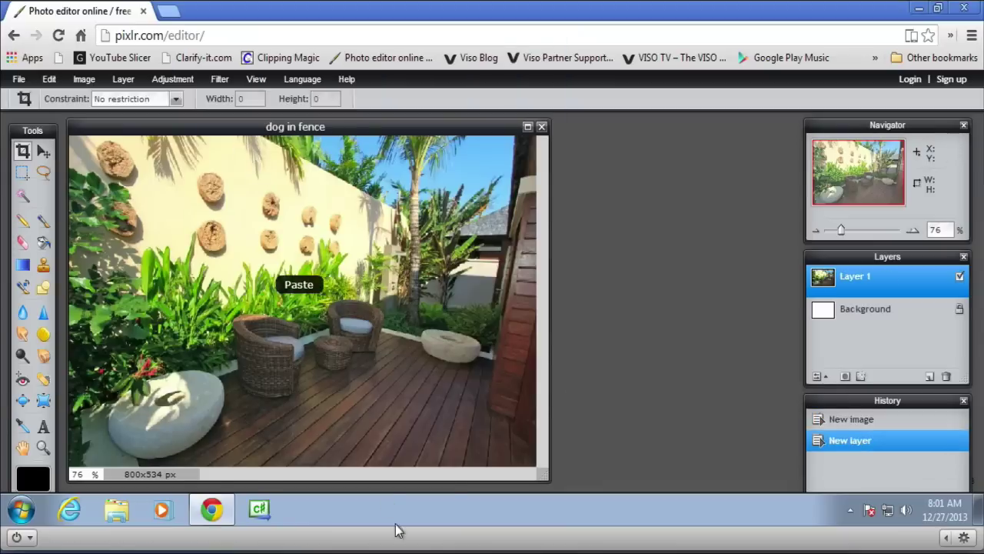
click(339, 429)
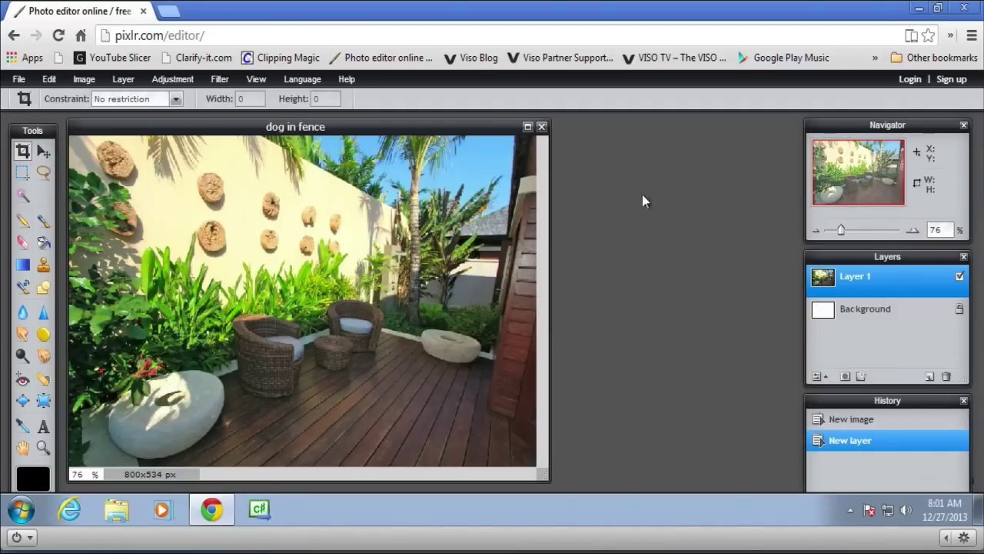
Step: Add the A-dog-looking-through-a-fence photo as a second layer
click(123, 79)
click(131, 150)
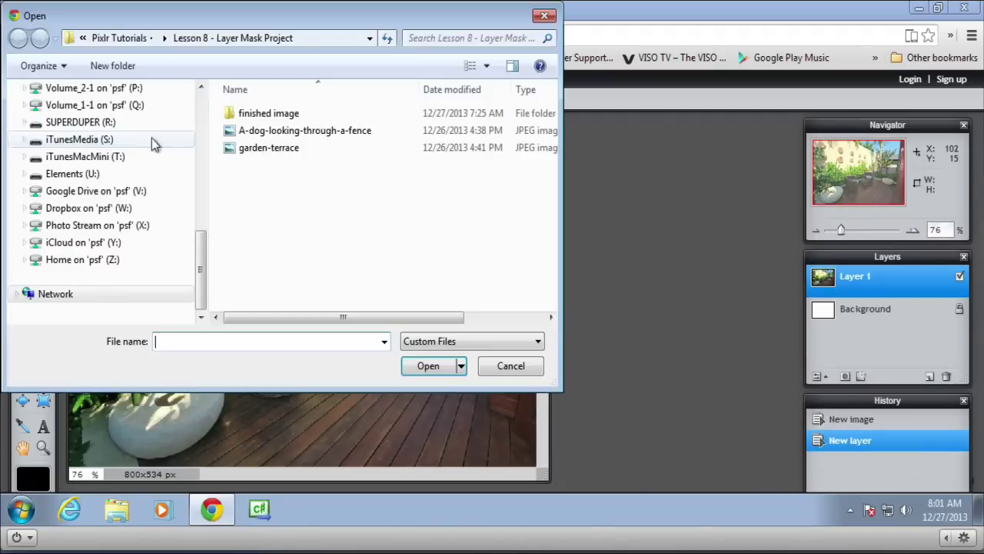
double_click(265, 132)
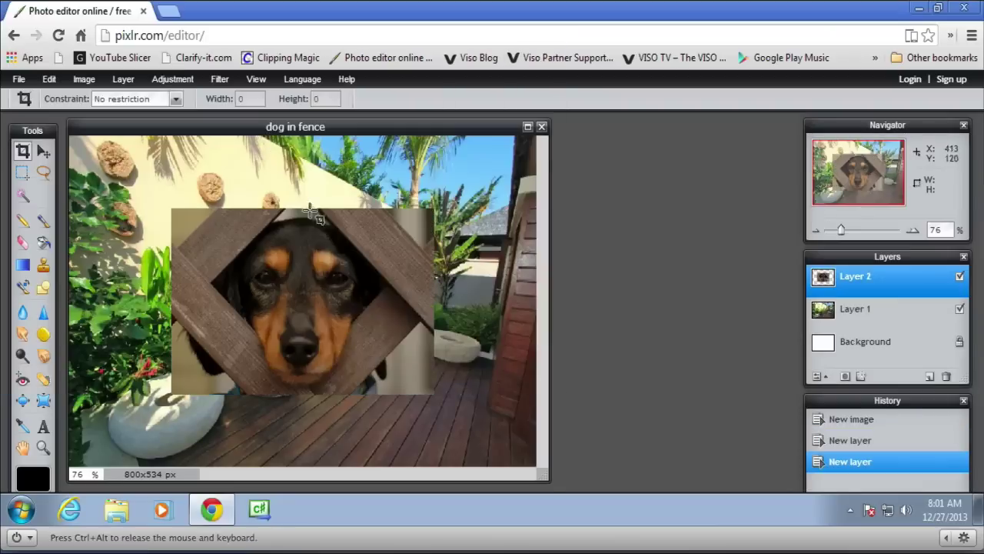
Step: Drag Layer 2, the dog photo, into the canvas's upper-right corner with the Move tool
click(43, 152)
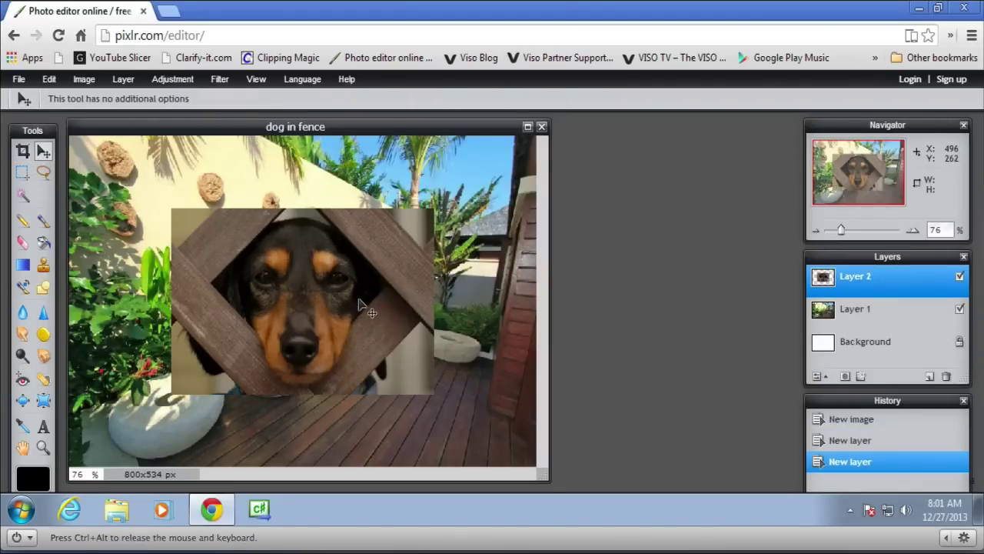
drag(362, 304, 486, 220)
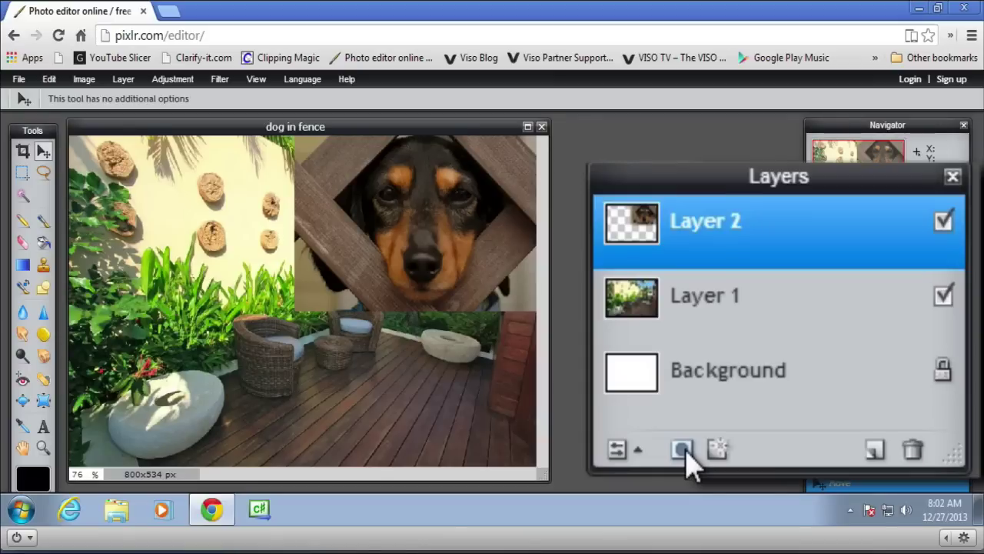
Step: Add a layer mask to Layer 2 and make the mask the active painting target
click(684, 451)
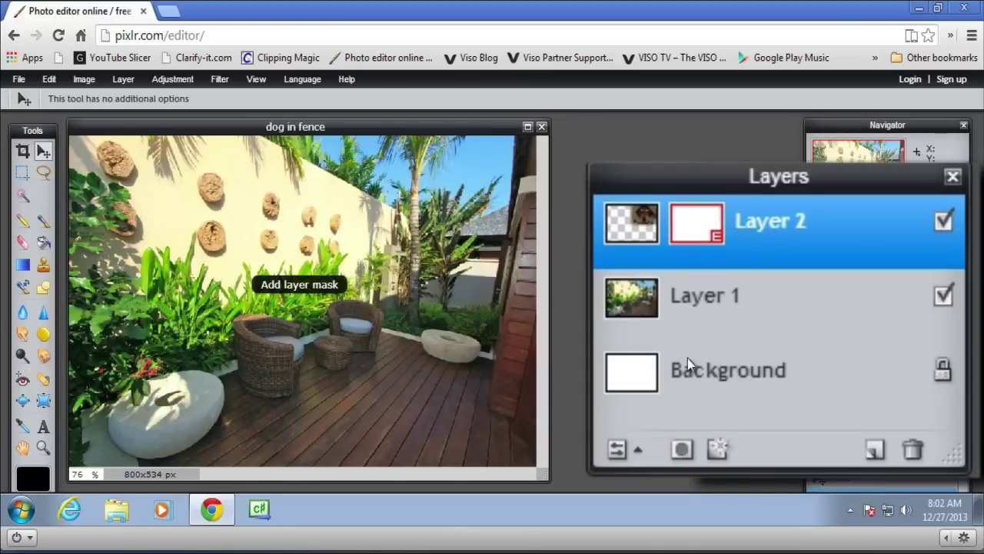
click(642, 231)
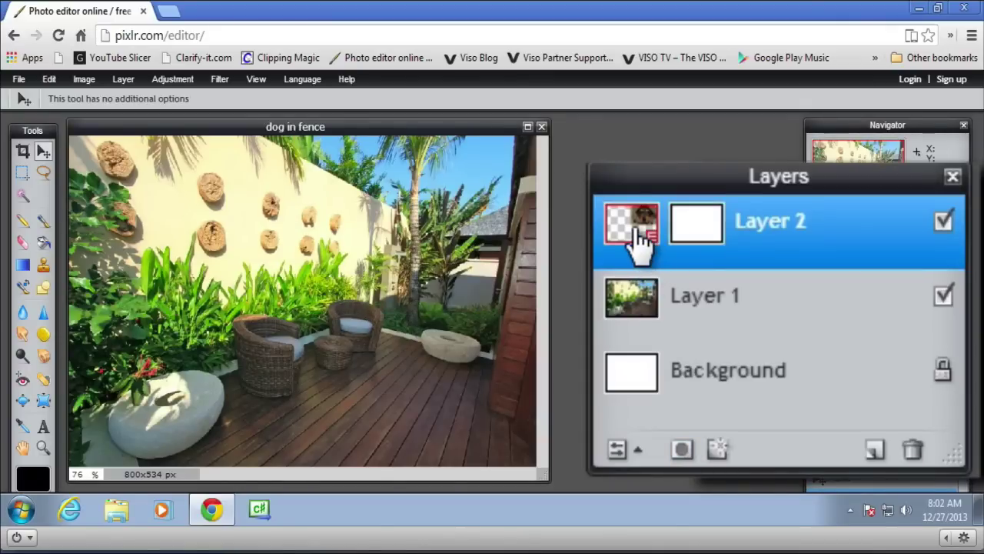
click(695, 232)
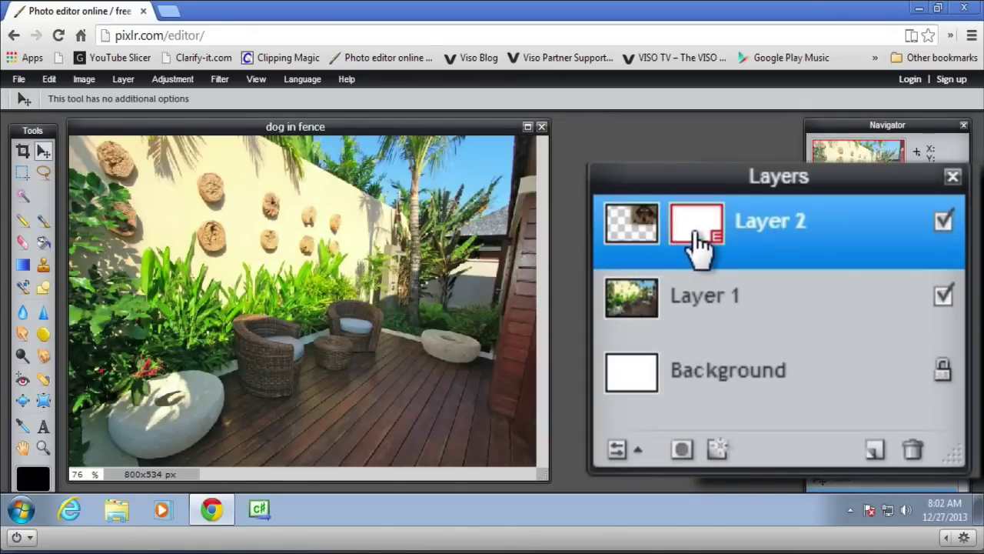
click(647, 233)
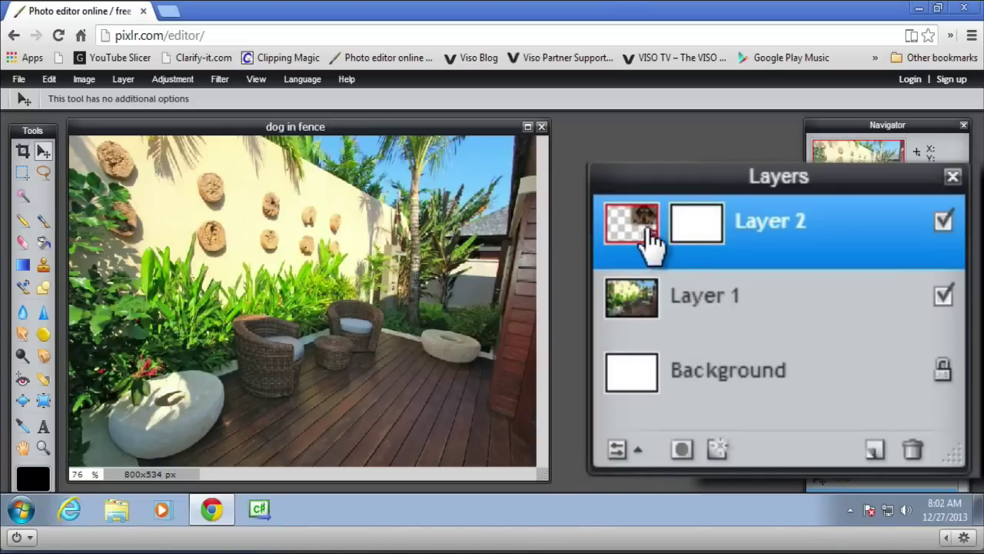
click(696, 234)
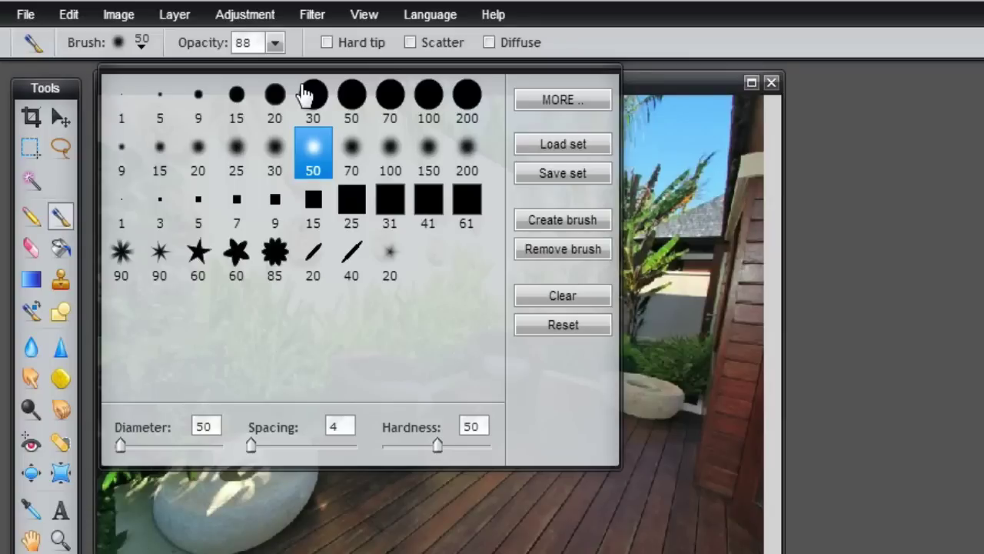
Step: Paint the mask with the soft 50 brush to reveal the dog's head over the palm top
click(398, 48)
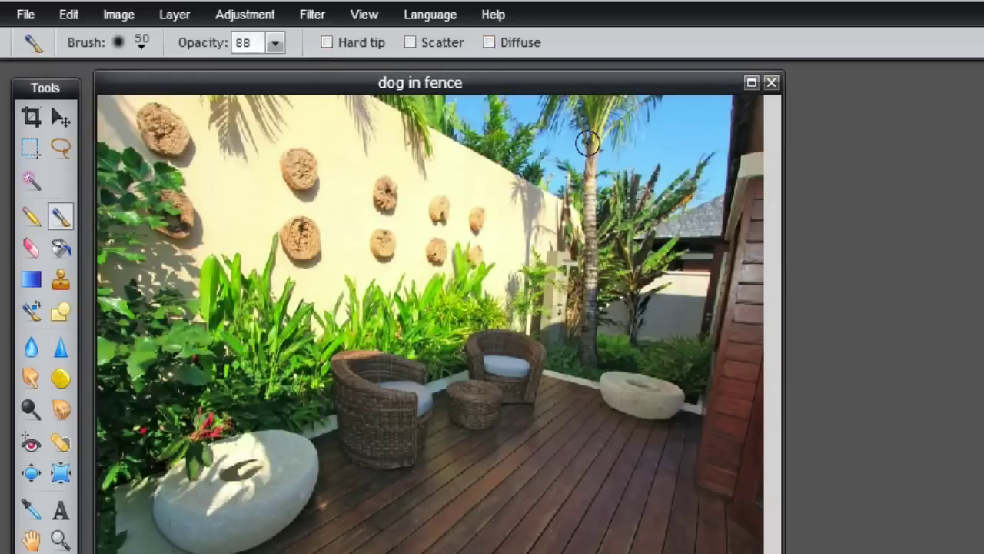
drag(586, 141, 661, 175)
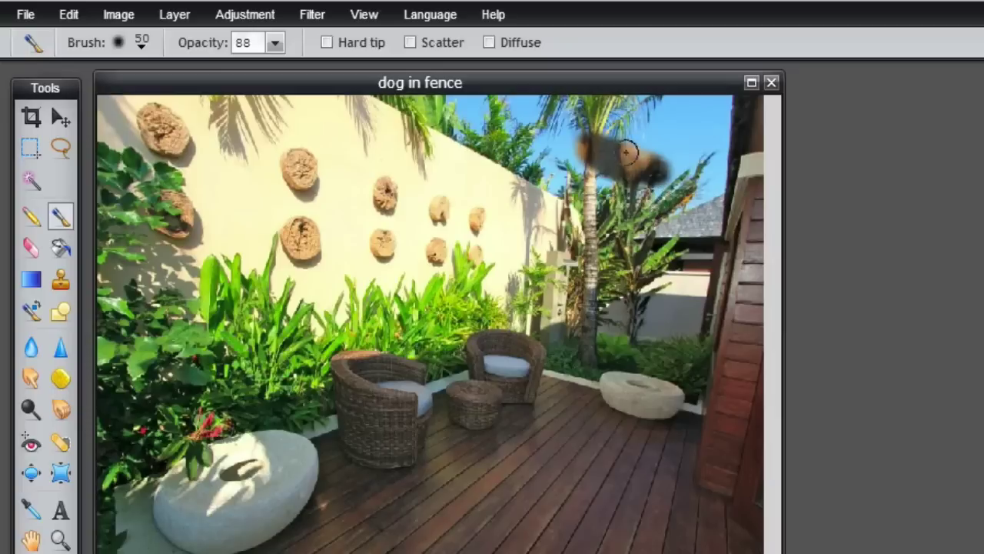
drag(554, 111, 701, 128)
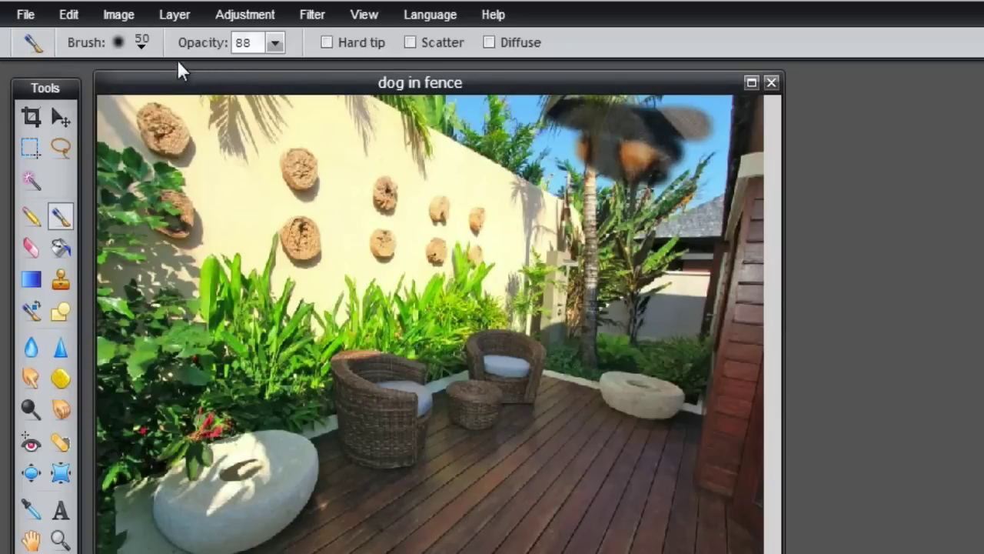
Step: Switch to the soft 30 brush, reveal the dog's left side, and bring the History panel into view
click(143, 47)
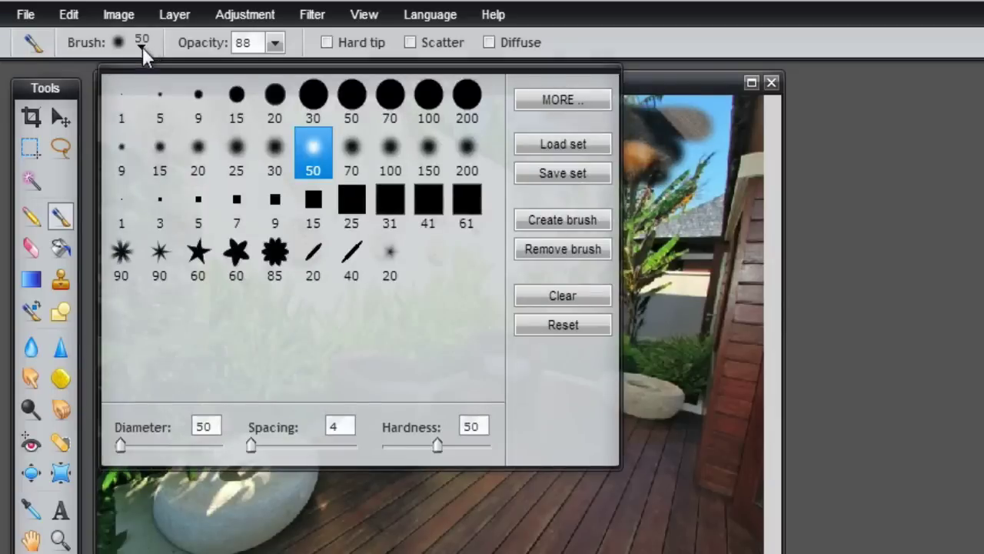
click(271, 152)
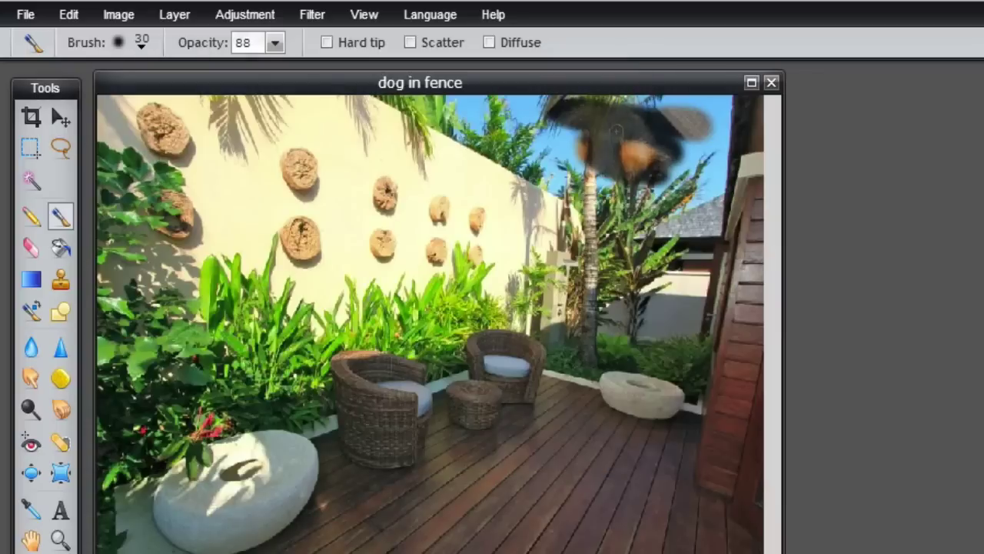
mouse_move(602, 119)
mouse_down()
mouse_move(559, 131)
mouse_move(566, 139)
mouse_move(412, 154)
mouse_move(246, 152)
mouse_up()
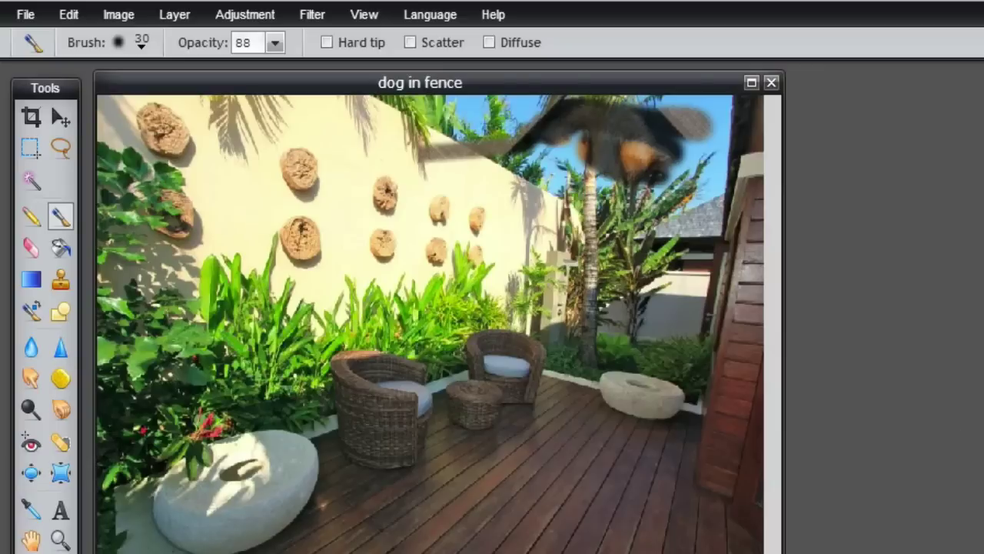
drag(983, 462, 924, 86)
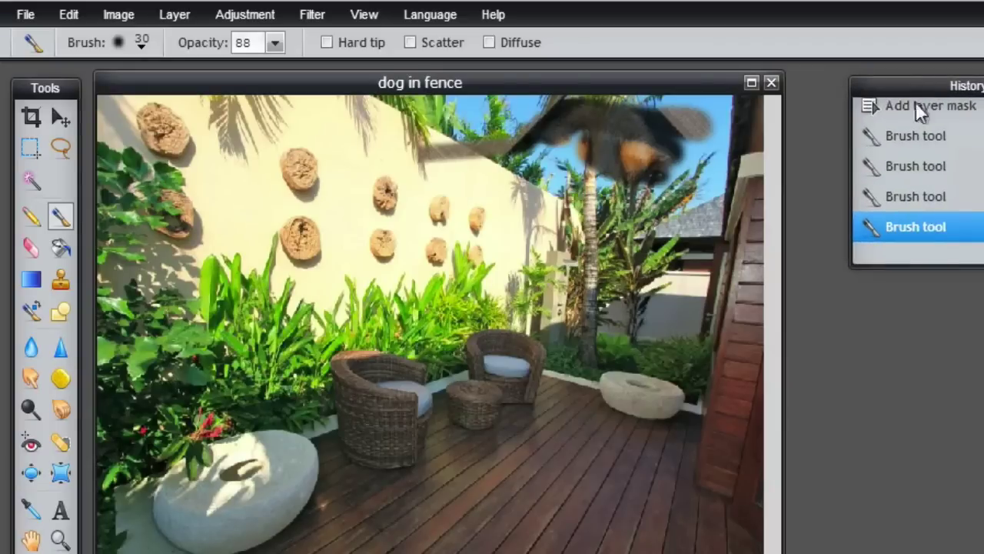
Step: Undo the last stroke, then reveal the dog near the palm and down the trunk
click(914, 201)
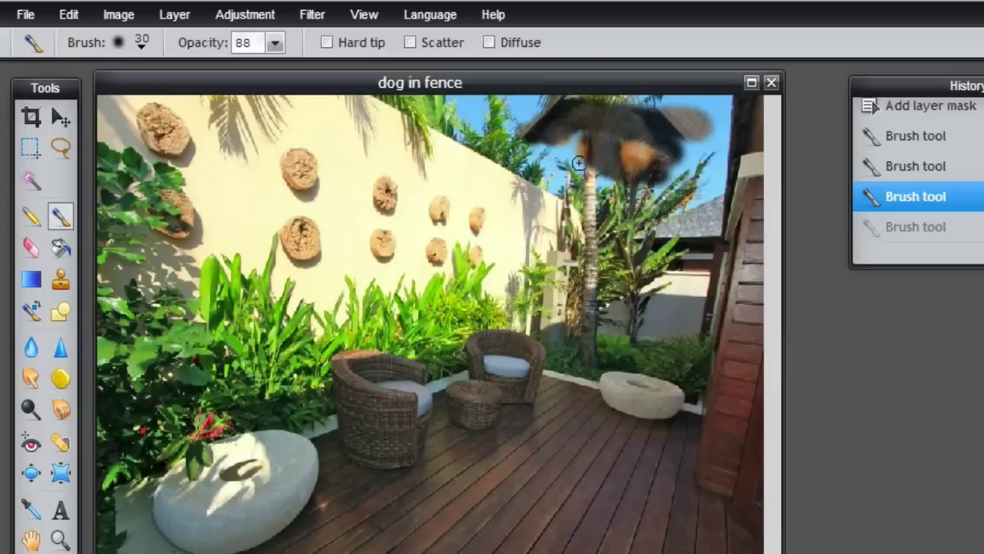
drag(695, 143, 701, 168)
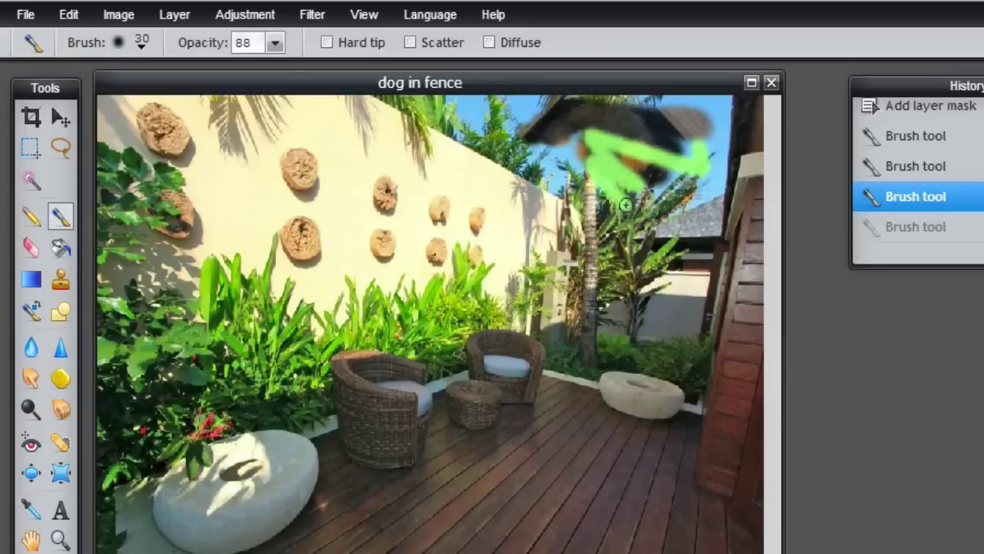
mouse_move(625, 204)
mouse_down()
mouse_move(629, 289)
mouse_move(613, 317)
mouse_up()
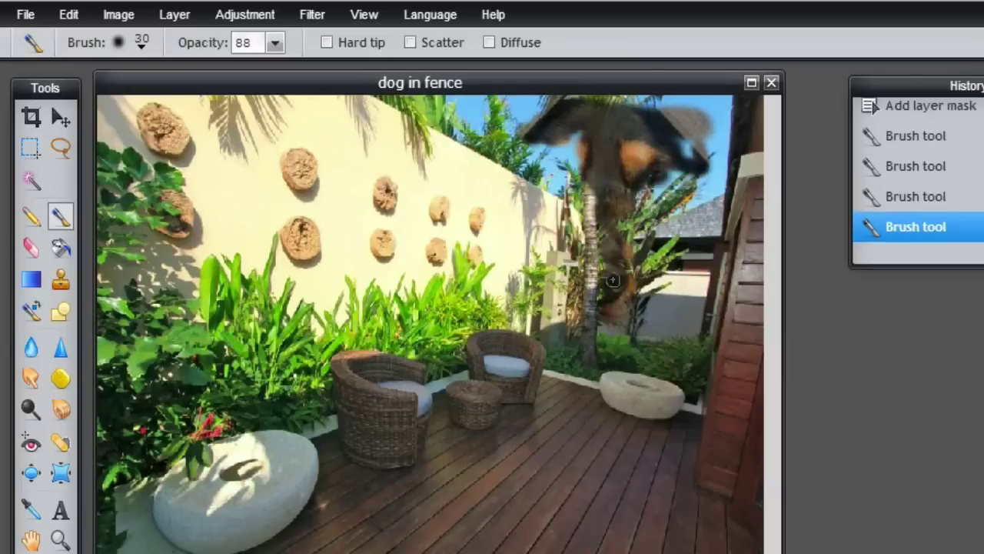
mouse_move(573, 206)
mouse_down()
mouse_move(574, 257)
mouse_move(598, 297)
mouse_move(579, 316)
mouse_up()
mouse_move(563, 192)
mouse_down()
mouse_move(535, 234)
mouse_move(582, 329)
mouse_up()
mouse_move(539, 238)
mouse_down()
mouse_move(588, 303)
mouse_move(565, 244)
mouse_move(596, 294)
mouse_up()
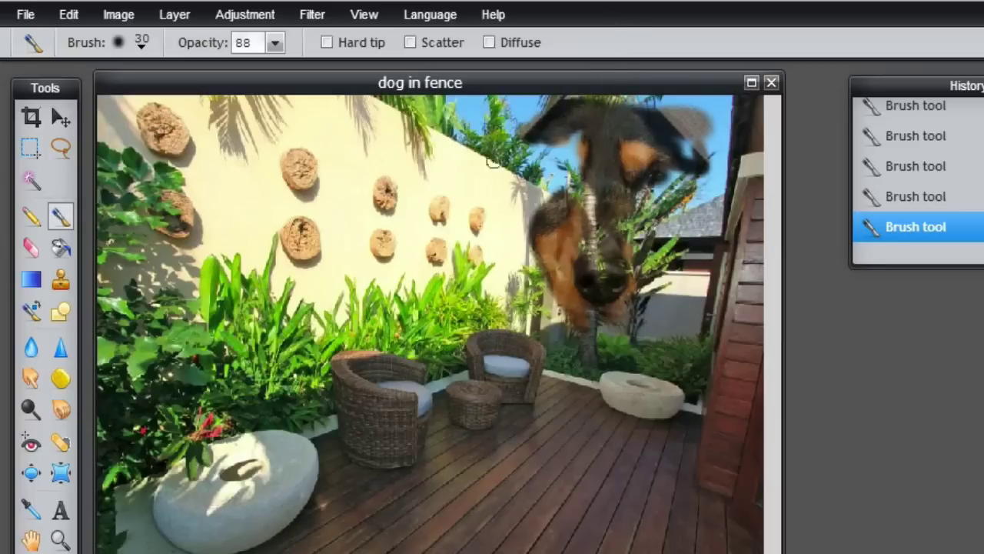
Step: Paint back the dog's head, left edge, forehead, muzzle, and right ear on the mask
mouse_move(492, 153)
mouse_down()
mouse_move(543, 182)
mouse_move(568, 169)
mouse_move(525, 131)
mouse_move(546, 126)
mouse_move(544, 170)
mouse_move(505, 160)
mouse_move(536, 159)
mouse_move(514, 191)
mouse_move(570, 284)
mouse_up()
mouse_move(517, 180)
mouse_down()
mouse_move(520, 206)
mouse_move(545, 191)
mouse_move(533, 246)
mouse_move(568, 318)
mouse_move(589, 232)
mouse_move(582, 171)
mouse_move(597, 217)
mouse_move(592, 192)
mouse_up()
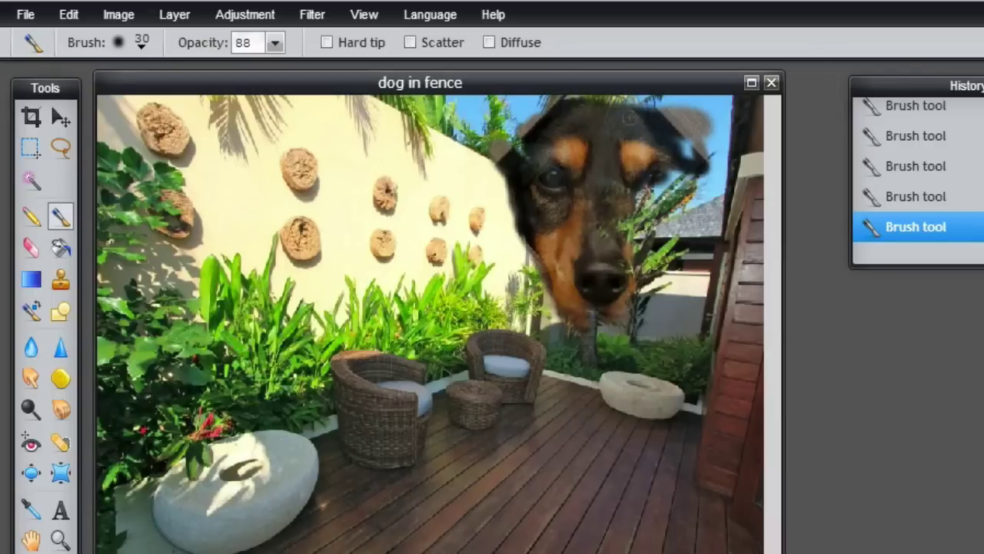
mouse_move(629, 117)
mouse_down()
mouse_move(682, 148)
mouse_move(706, 253)
mouse_move(652, 314)
mouse_move(606, 315)
mouse_up()
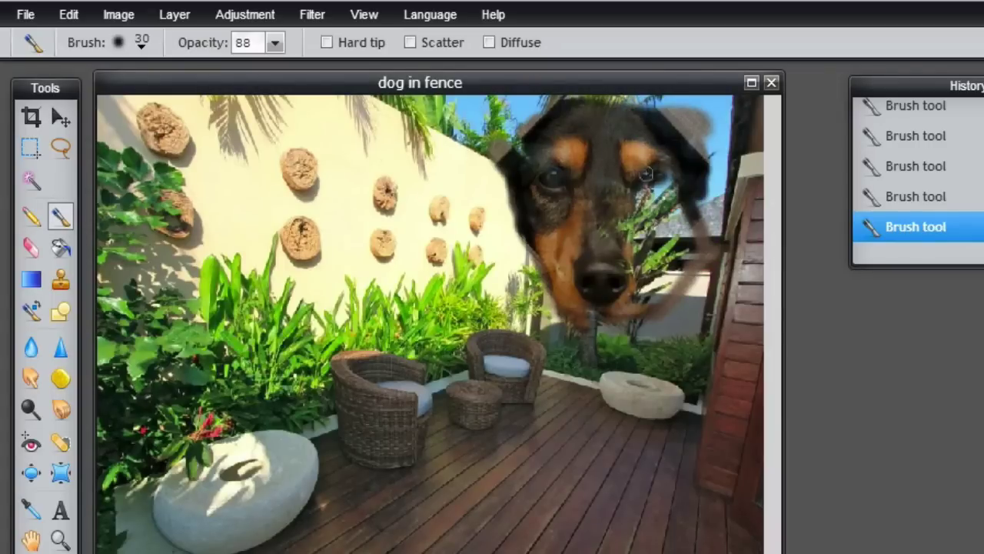
mouse_move(646, 174)
mouse_down()
mouse_move(666, 258)
mouse_move(640, 262)
mouse_move(638, 283)
mouse_move(629, 235)
mouse_move(662, 222)
mouse_move(662, 208)
mouse_move(701, 251)
mouse_move(581, 310)
mouse_move(639, 270)
mouse_up()
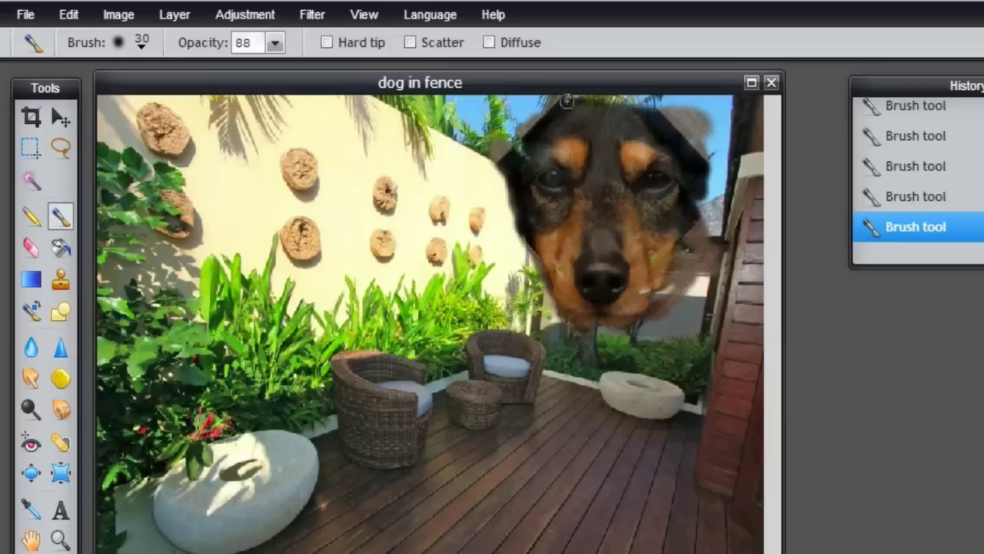
mouse_move(566, 100)
mouse_down()
mouse_move(672, 103)
mouse_move(563, 95)
mouse_move(529, 139)
mouse_move(536, 170)
mouse_move(500, 151)
mouse_up()
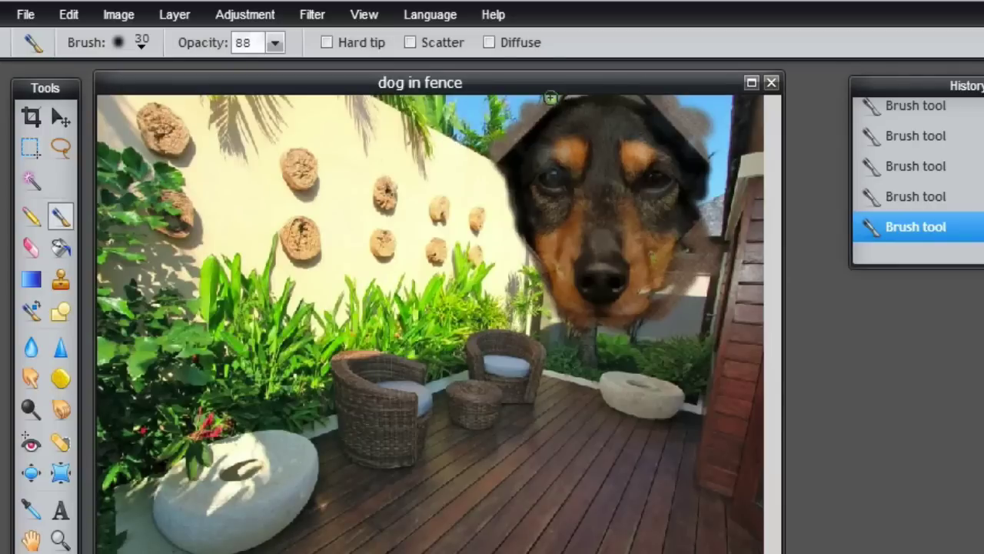
mouse_move(551, 97)
mouse_down()
mouse_move(504, 123)
mouse_move(510, 133)
mouse_move(494, 151)
mouse_up()
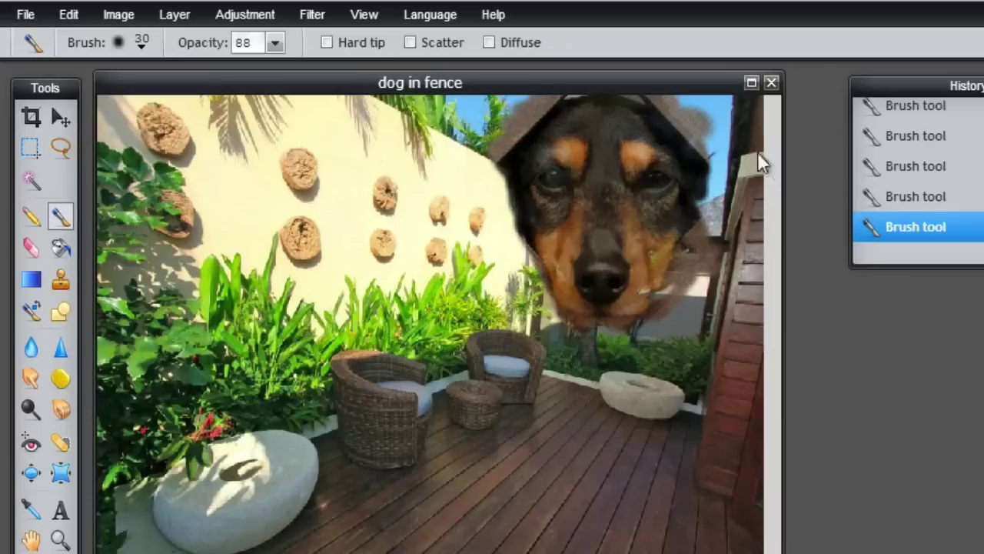
mouse_move(667, 115)
mouse_down()
mouse_move(724, 141)
mouse_move(748, 201)
mouse_move(711, 162)
mouse_move(668, 167)
mouse_move(720, 222)
mouse_move(718, 157)
mouse_move(699, 147)
mouse_move(700, 158)
mouse_move(742, 159)
mouse_move(739, 167)
mouse_move(688, 157)
mouse_up()
mouse_move(752, 171)
mouse_down()
mouse_move(743, 210)
mouse_move(753, 202)
mouse_move(753, 170)
mouse_up()
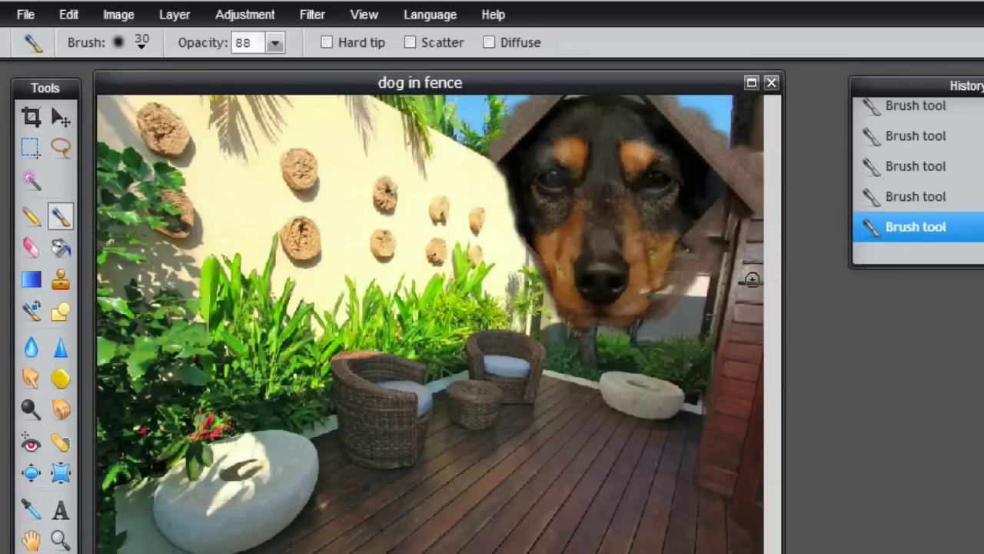
Step: Step back in History to the earliest Brush tool stroke on the mask
click(885, 204)
click(893, 175)
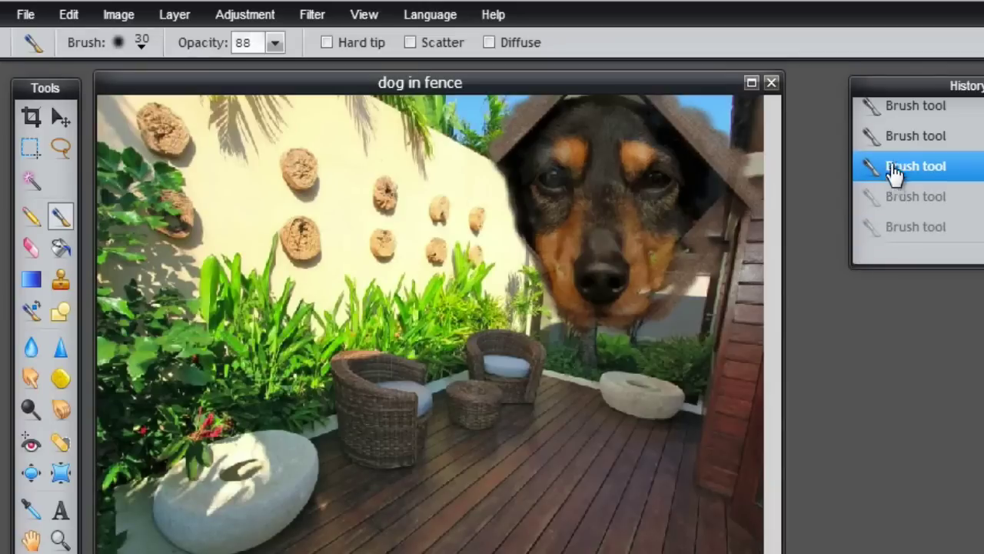
click(891, 147)
click(894, 116)
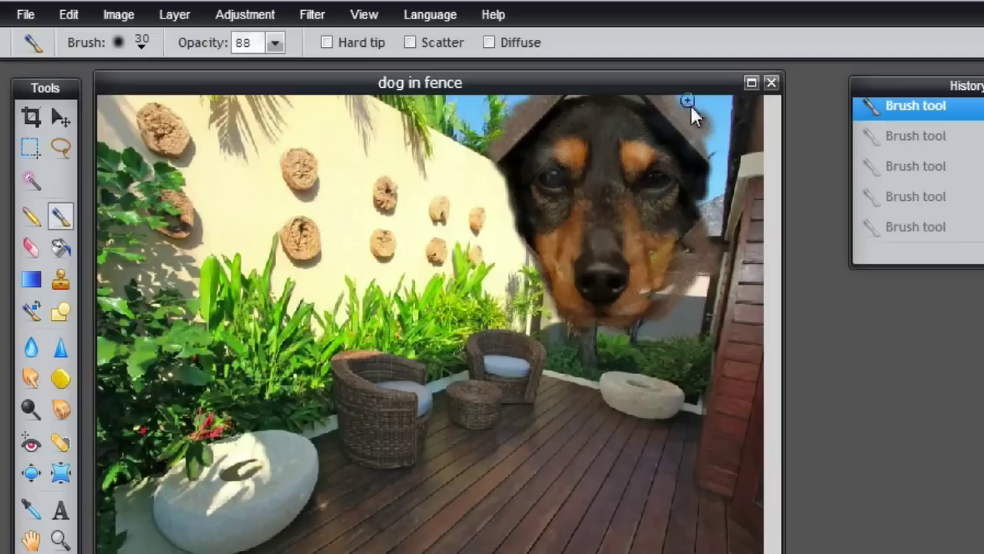
Step: Repaint the mask along the dog's ear, lower face, and chin
mouse_move(715, 176)
mouse_down()
mouse_move(710, 268)
mouse_move(719, 115)
mouse_move(680, 158)
mouse_move(691, 201)
mouse_up()
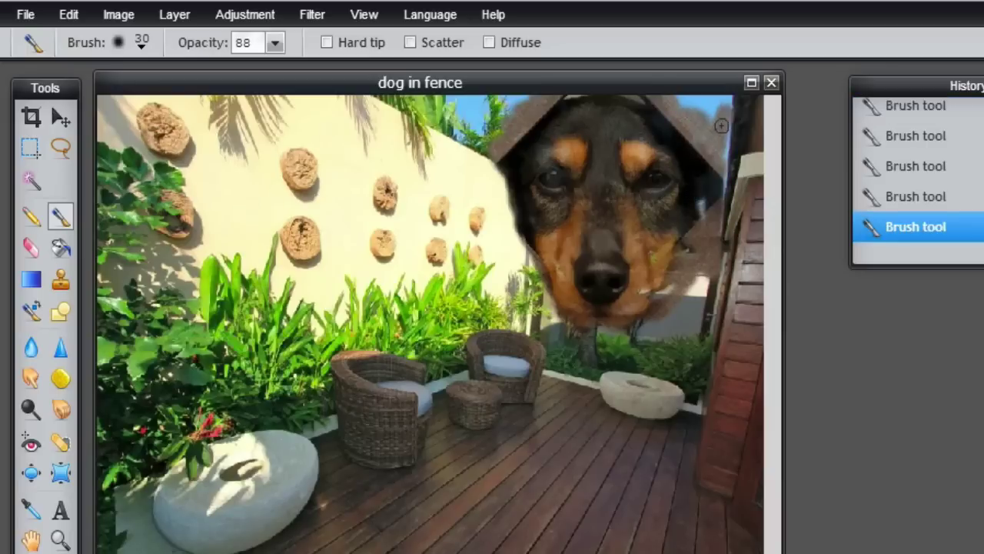
mouse_move(680, 128)
mouse_down()
mouse_move(719, 159)
mouse_move(715, 225)
mouse_move(693, 219)
mouse_move(705, 208)
mouse_move(690, 276)
mouse_move(598, 306)
mouse_move(654, 261)
mouse_up()
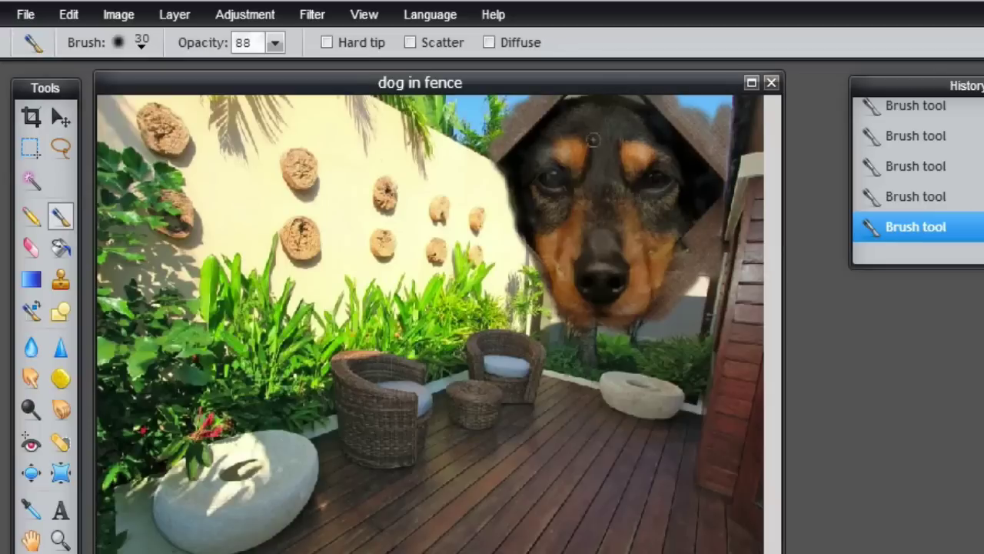
mouse_move(704, 277)
mouse_down()
mouse_move(698, 326)
mouse_move(698, 282)
mouse_move(683, 266)
mouse_move(675, 323)
mouse_move(653, 340)
mouse_move(635, 318)
mouse_move(595, 312)
mouse_up()
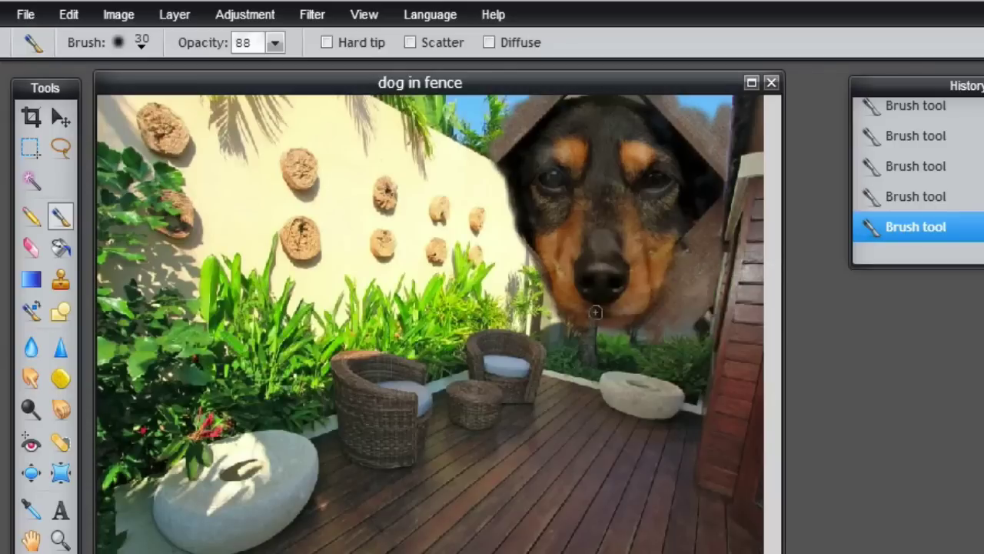
mouse_move(700, 327)
mouse_down()
mouse_move(652, 333)
mouse_move(673, 330)
mouse_move(608, 323)
mouse_up()
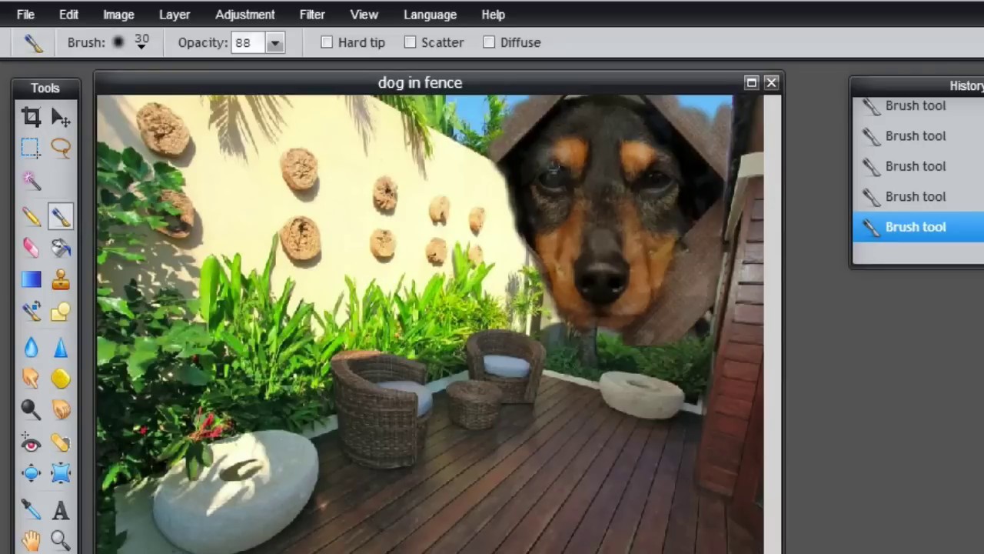
mouse_move(553, 165)
mouse_down()
mouse_move(632, 168)
mouse_move(602, 186)
mouse_move(615, 211)
mouse_move(588, 239)
mouse_up()
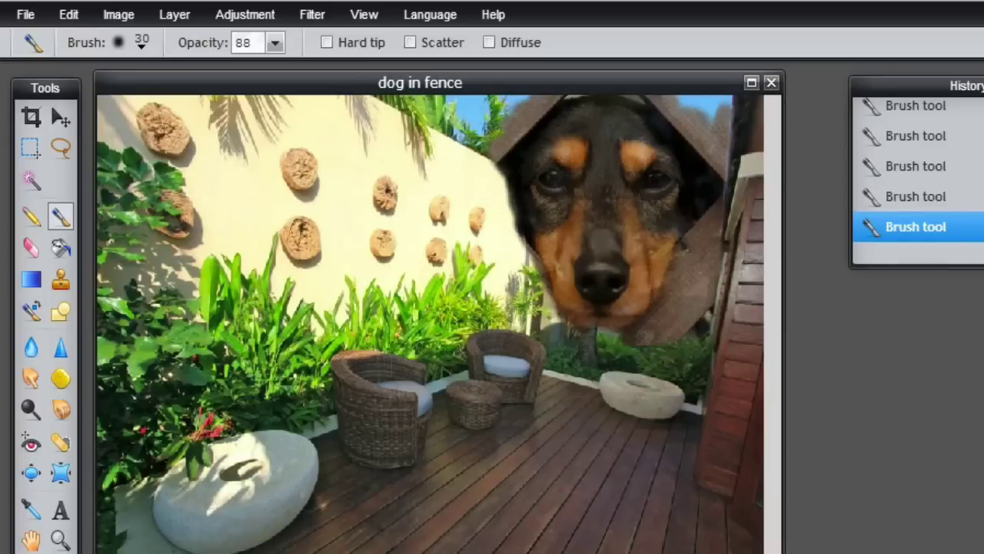
Step: Add a new empty layer with Ctrl+Shift+N and set the Clone Stamp to sample all layers
key(ctrl+shift+n)
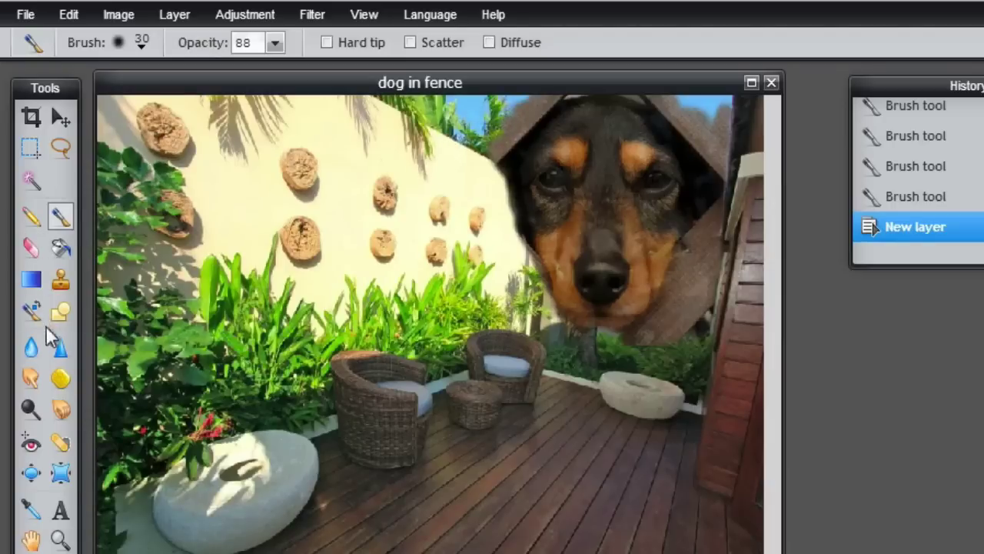
click(60, 281)
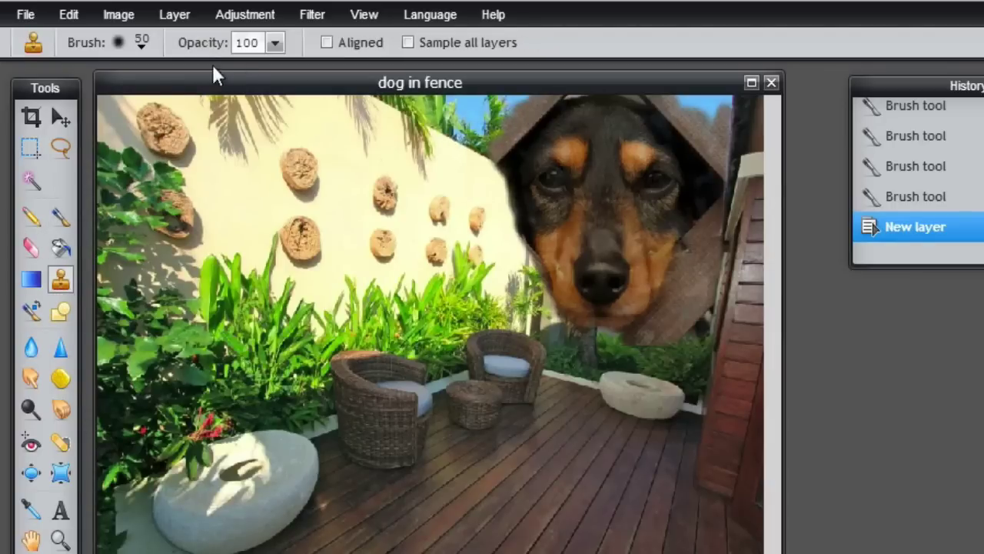
click(408, 42)
Step: Set the Clone Stamp brush to the soft 30 px preset
click(140, 46)
click(280, 151)
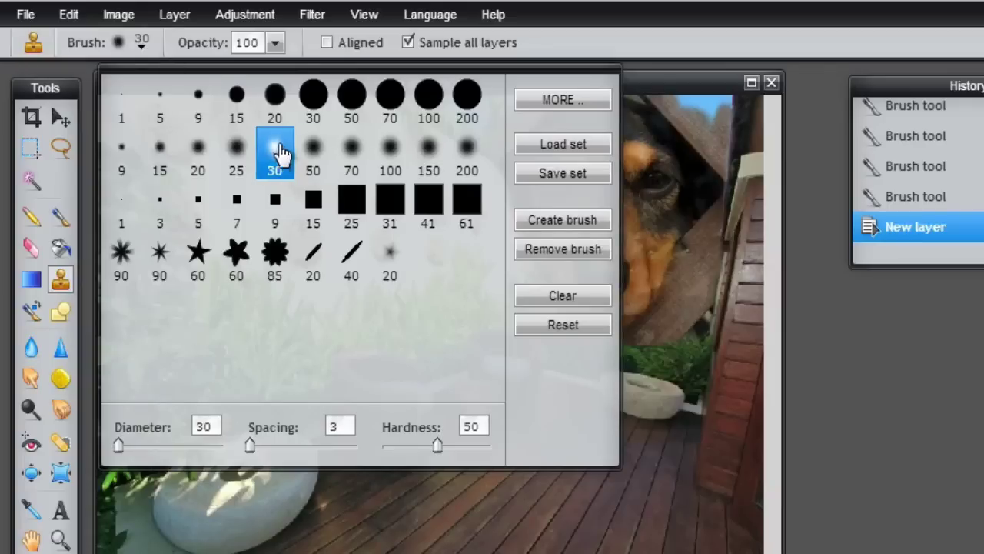
click(665, 75)
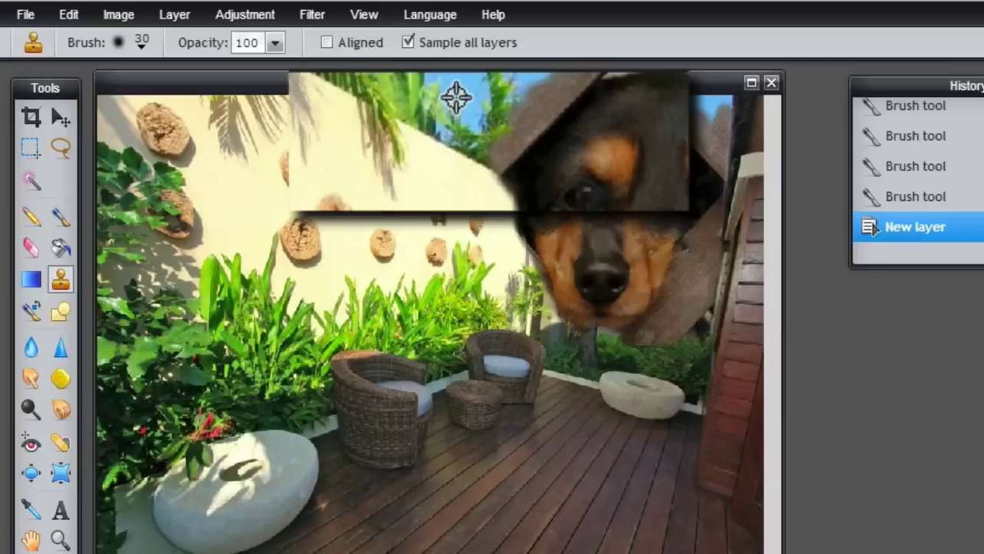
Step: Clone palm foliage over the fence top beside the dog's head
click(518, 94)
click(510, 106)
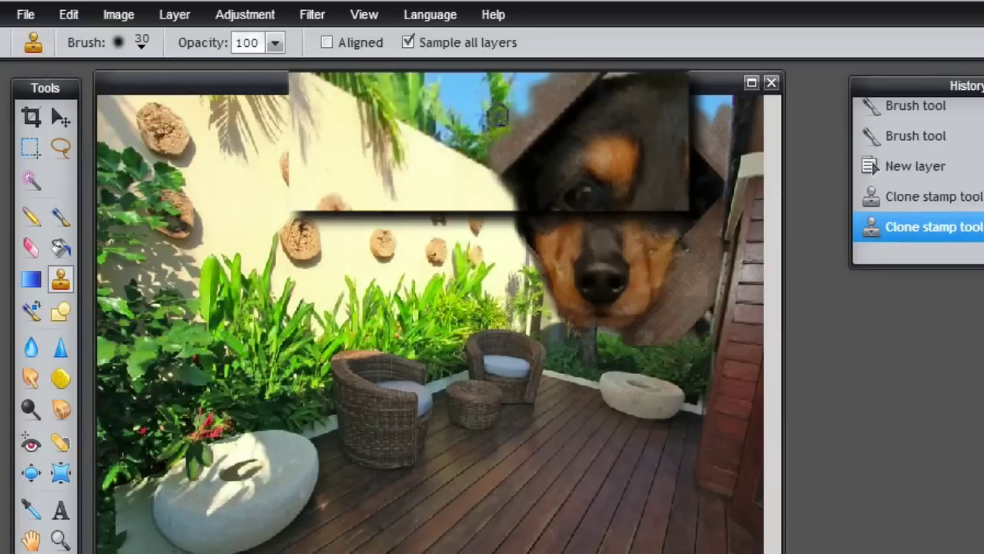
click(511, 111)
click(511, 115)
click(505, 127)
click(486, 137)
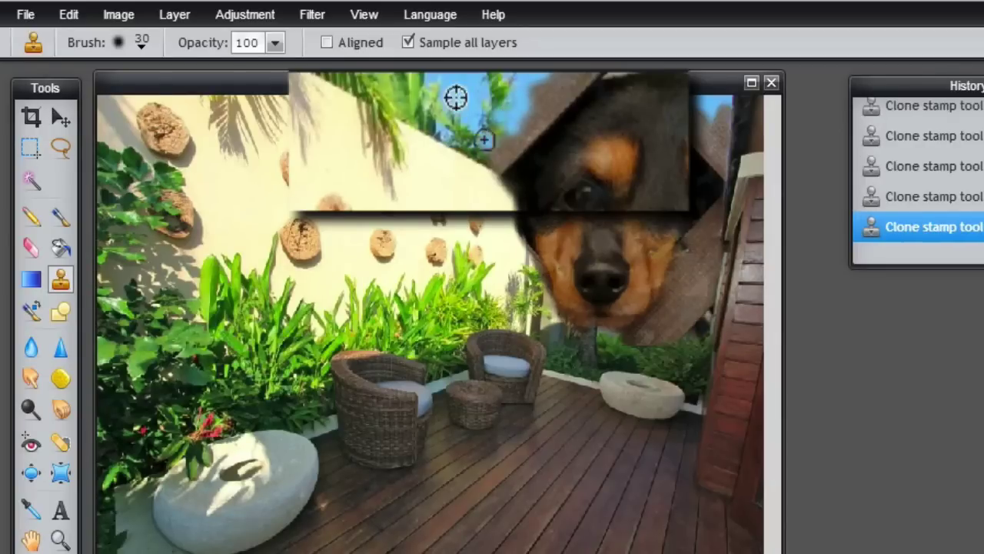
click(502, 127)
Step: Stamp sky and palm above the fence, then resample to add foliage near the dog's ear and head
click(533, 90)
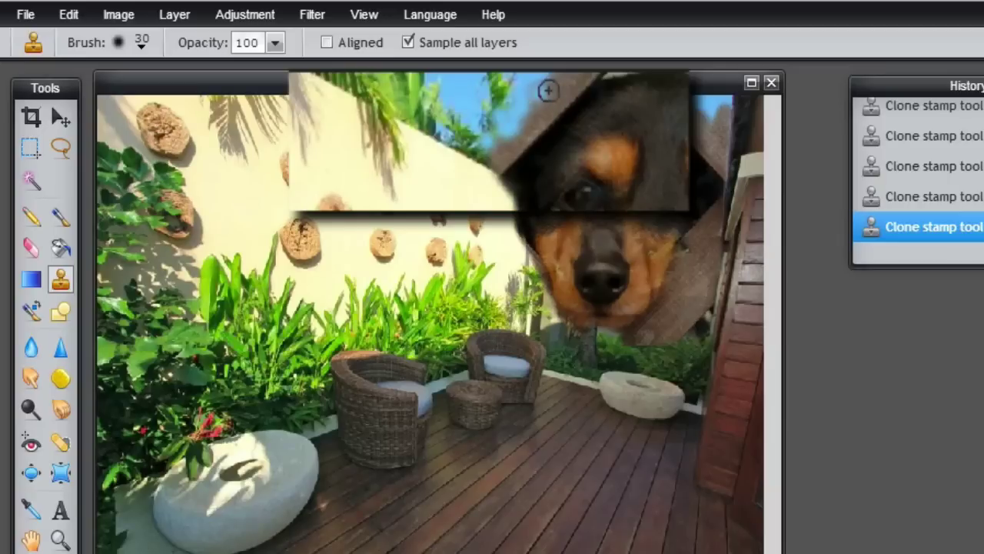
click(526, 96)
click(492, 133)
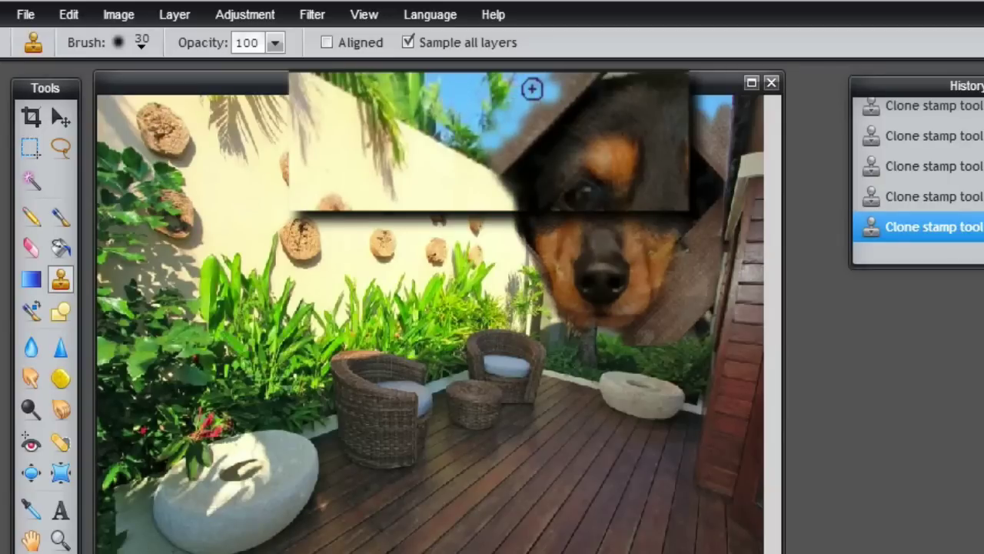
click(555, 80)
click(531, 85)
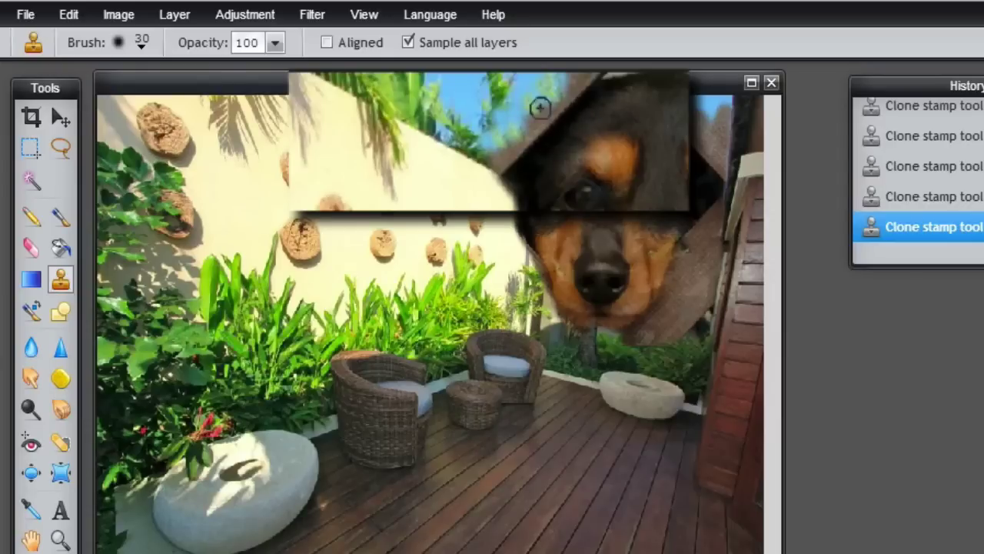
ctrl+click(500, 93)
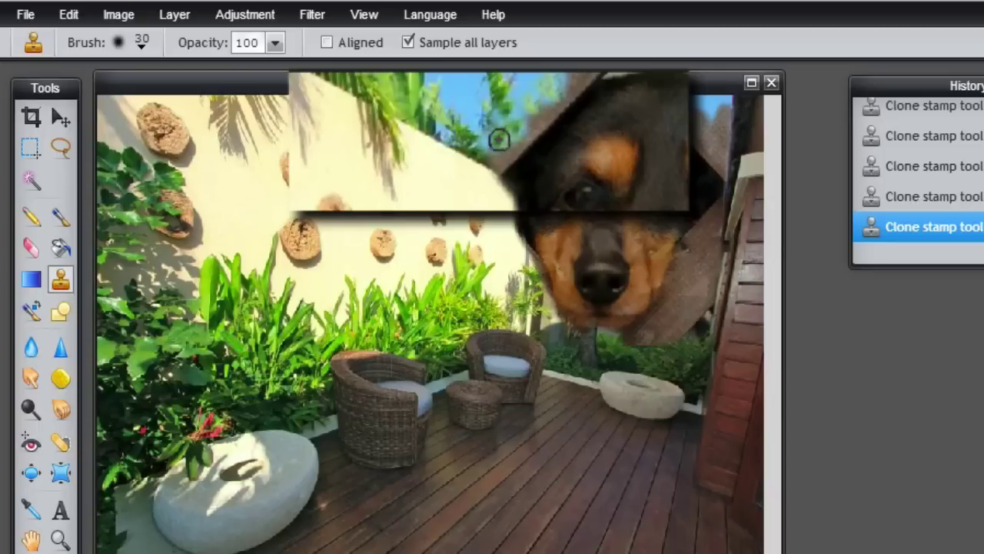
click(566, 80)
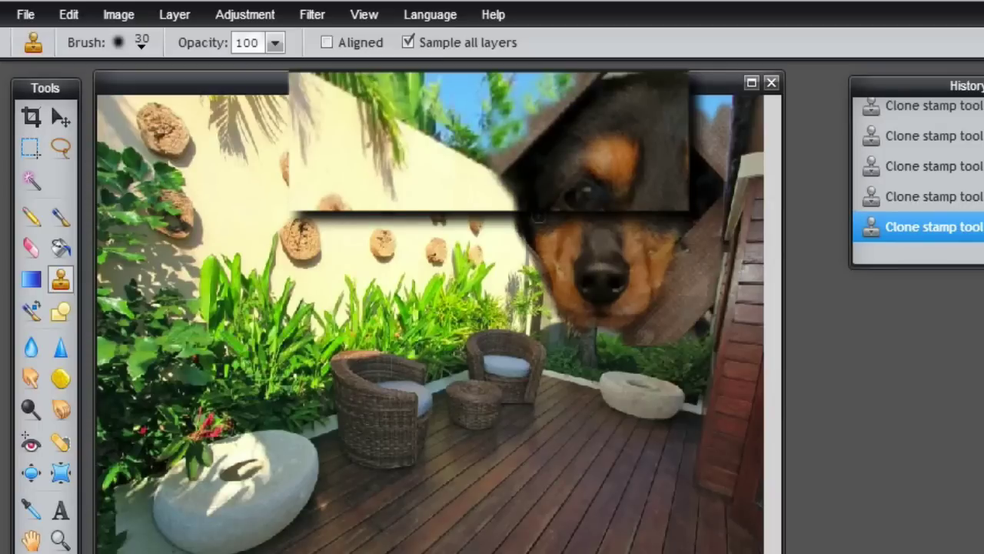
click(504, 83)
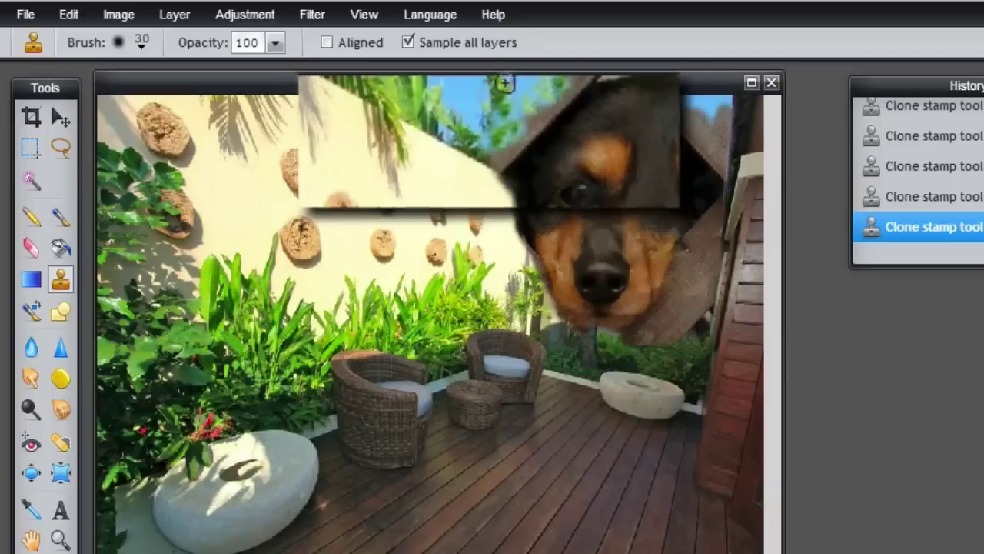
Step: Stamp two more dabs of cloned foliage along the fence edge left of the dog's head
click(501, 135)
click(503, 146)
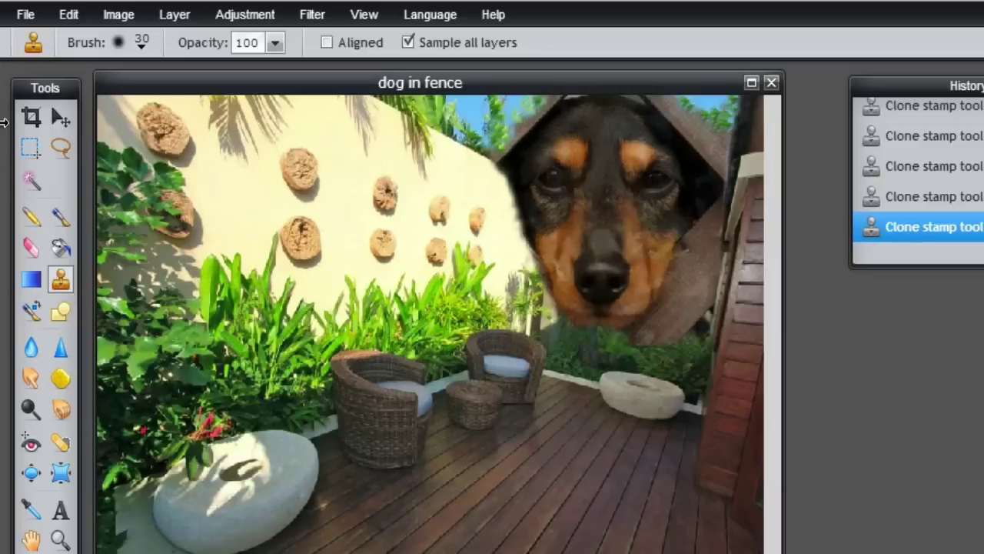
click(26, 14)
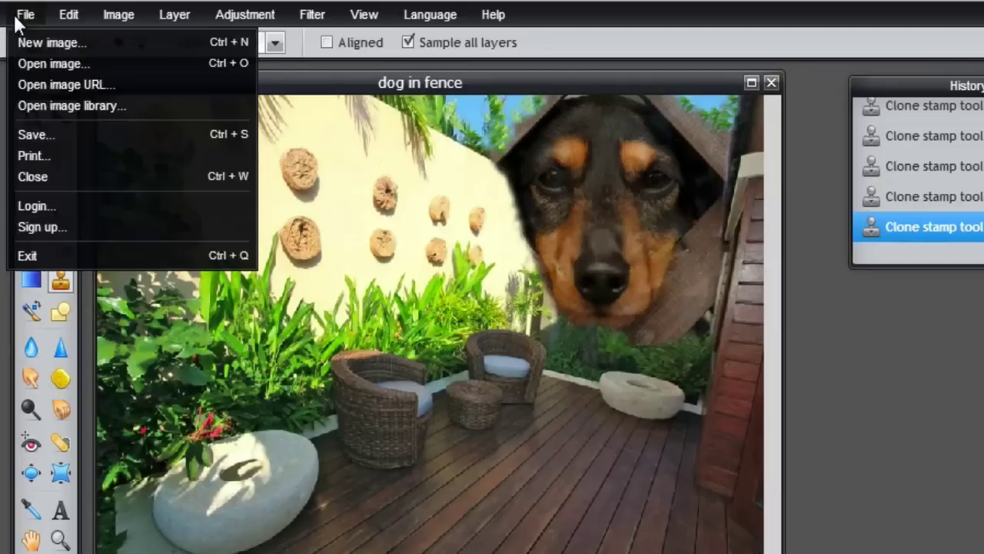
click(45, 139)
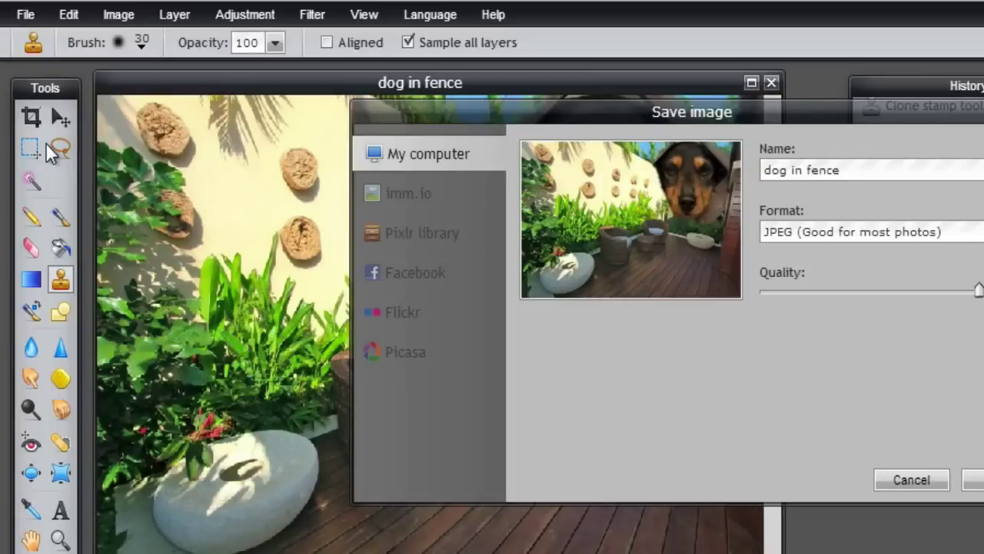
click(896, 478)
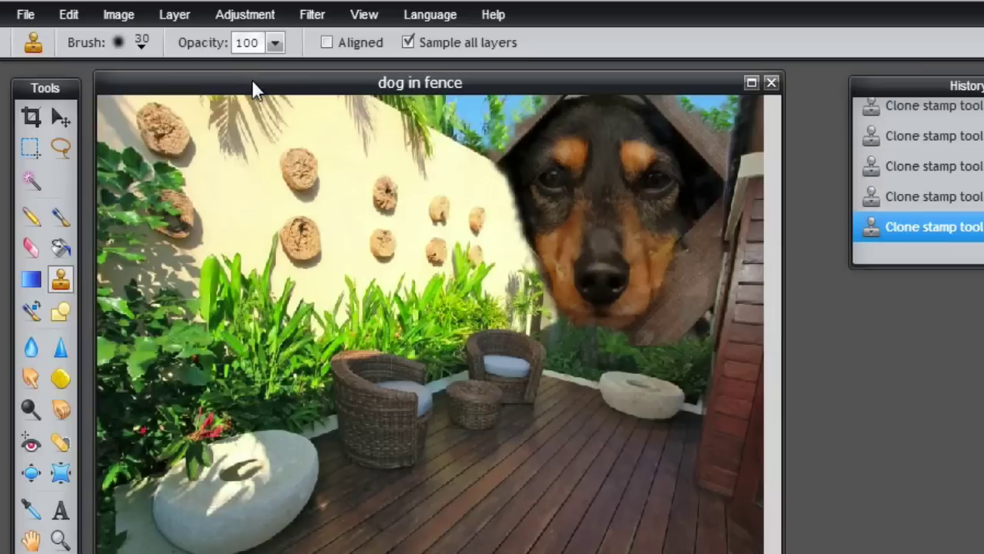
drag(253, 80, 290, 70)
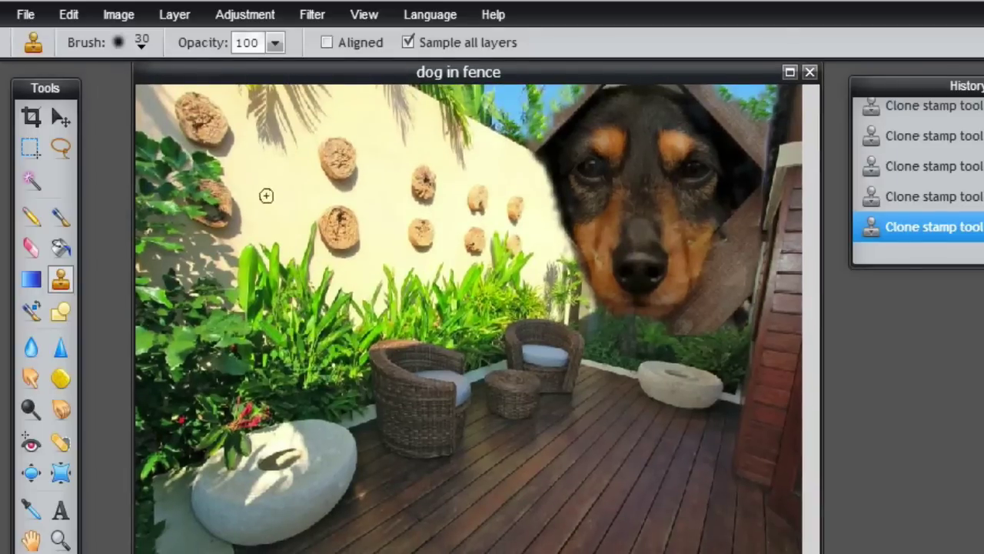